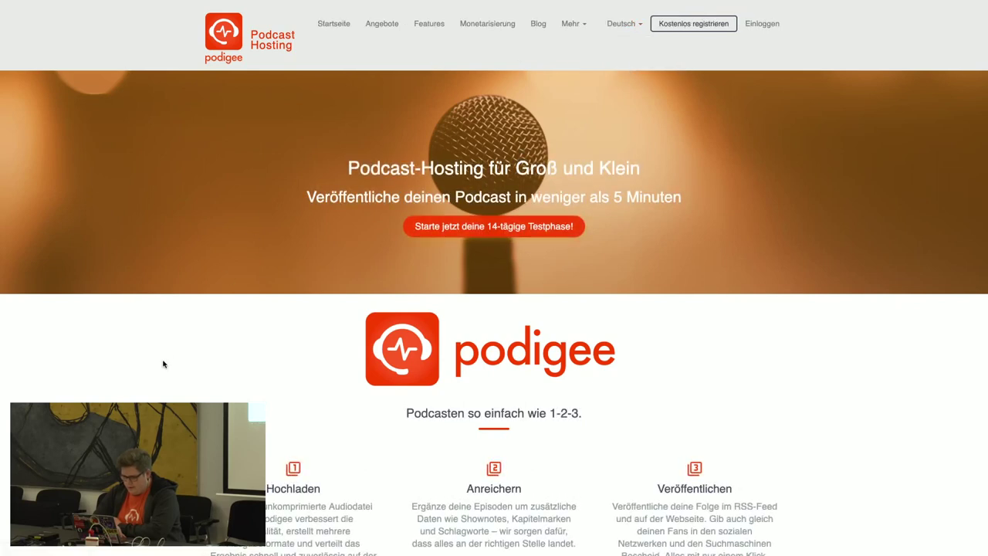
# Switch to the Podigee podcasts dashboard tab in full screen and open Mein toller Podcast's editor.
pyautogui.scroll(-3, 494, 278)
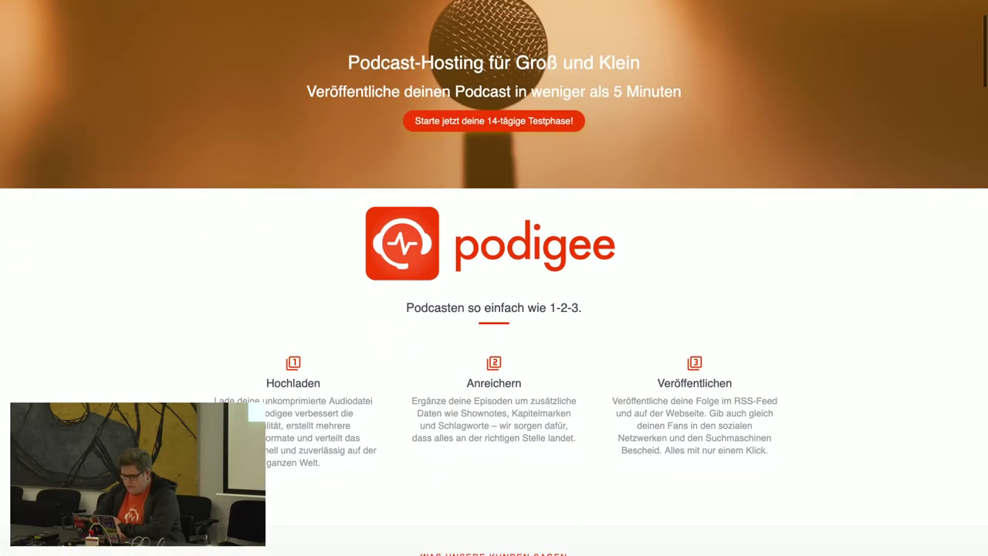
pyautogui.scroll(-2, 494, 277)
pyautogui.scroll(1, 494, 278)
pyautogui.scroll(-8, 493, 278)
pyautogui.scroll(4, 494, 278)
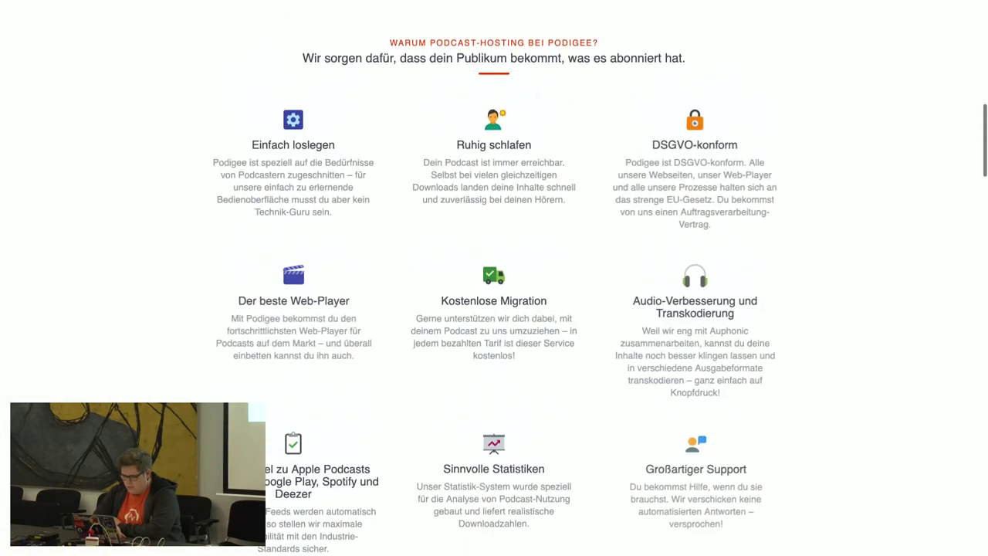
pyautogui.scroll(7, 493, 278)
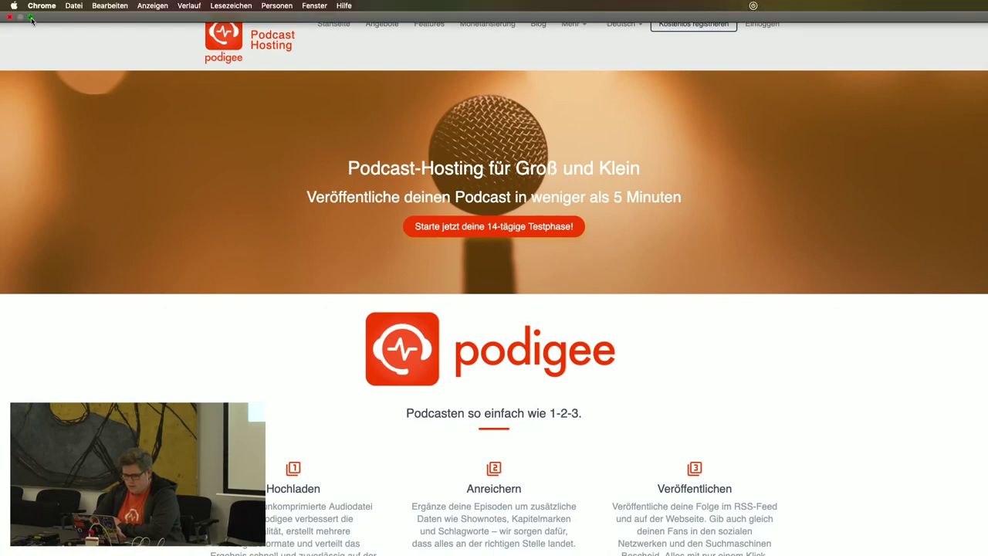
pyautogui.click(30, 17)
pyautogui.click(172, 118)
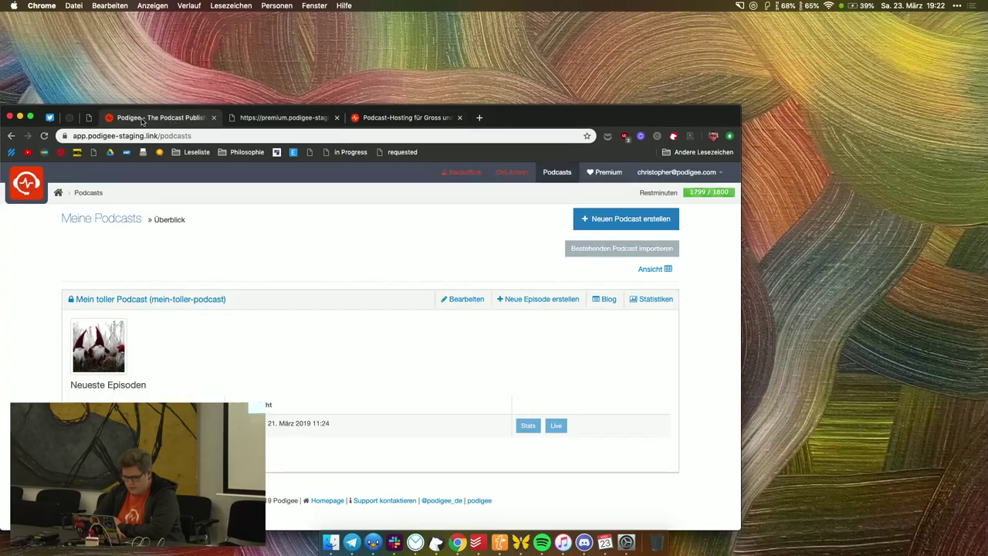
pyautogui.click(31, 116)
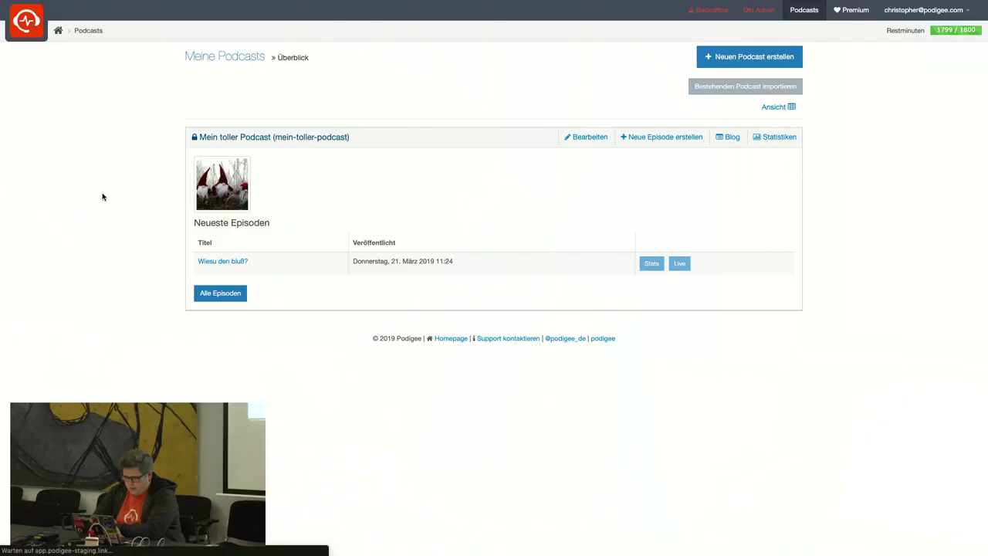
pyautogui.click(198, 137)
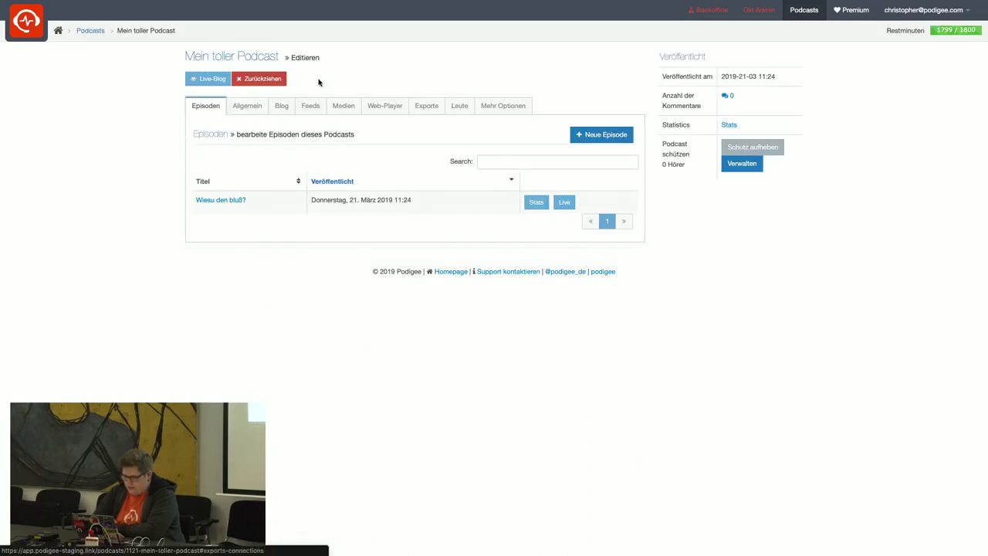
# Browse the Allgemein, Blog, Feeds, Medien and Web-Player tabs, ending on the Exporte directory settings.
pyautogui.click(233, 106)
pyautogui.click(281, 107)
pyautogui.click(310, 105)
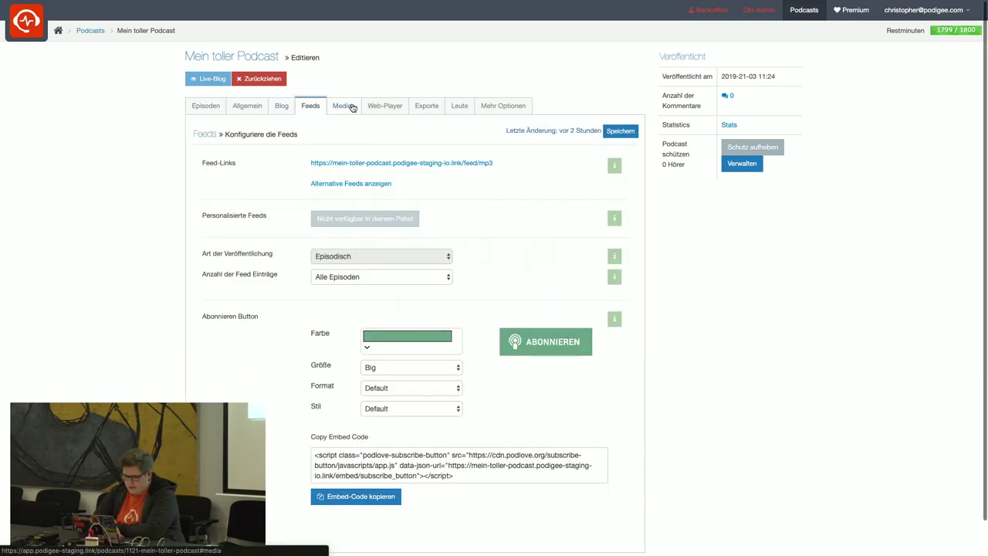
pyautogui.click(344, 106)
pyautogui.click(386, 108)
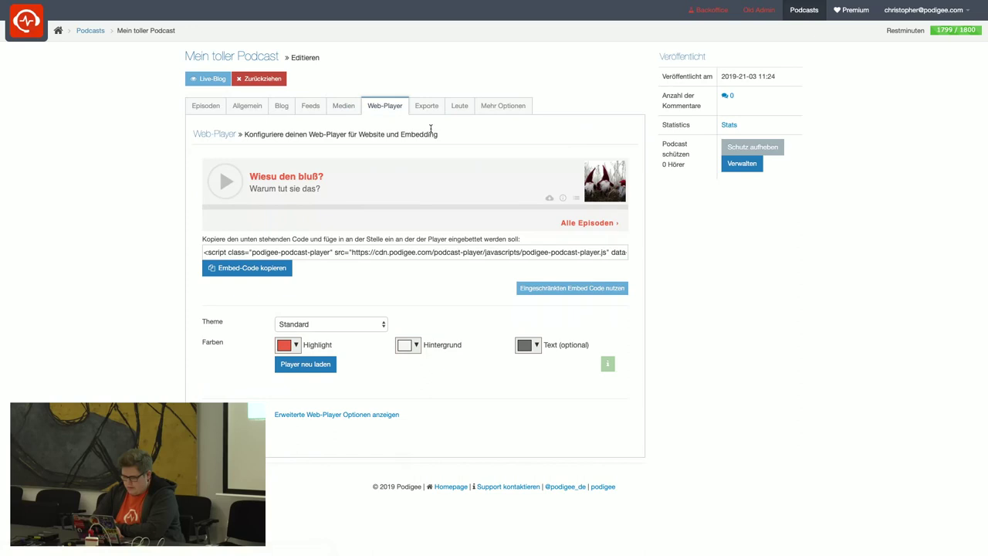
pyautogui.click(434, 108)
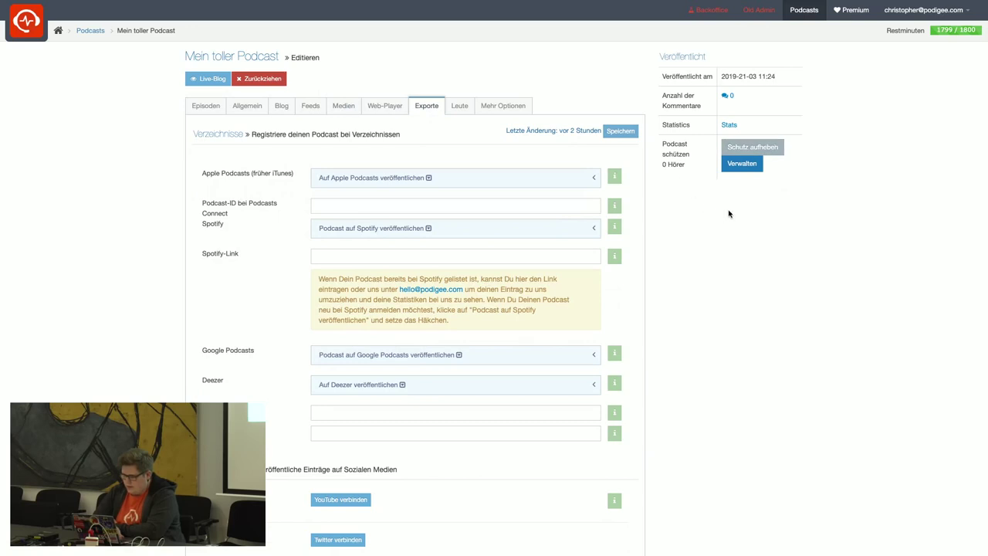
pyautogui.click(745, 164)
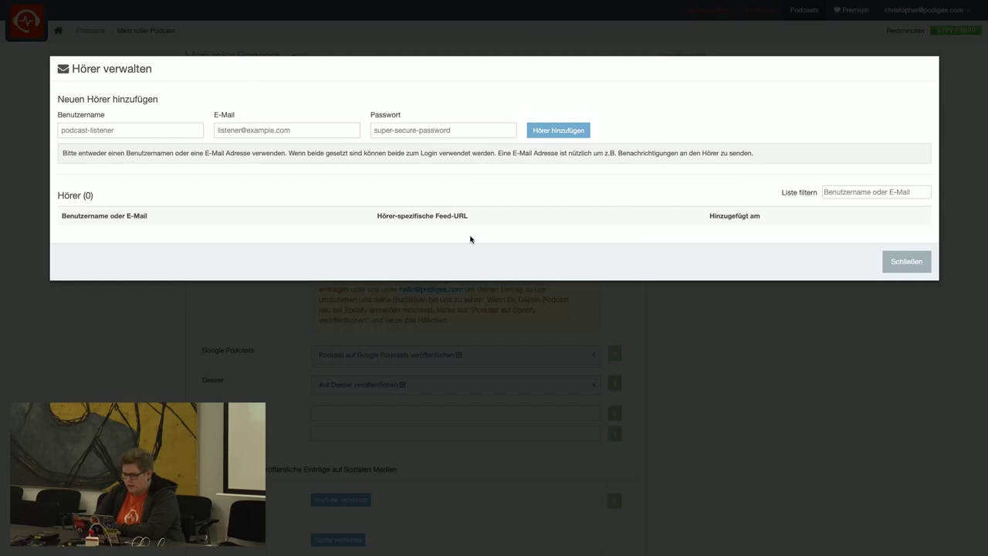
pyautogui.click(903, 262)
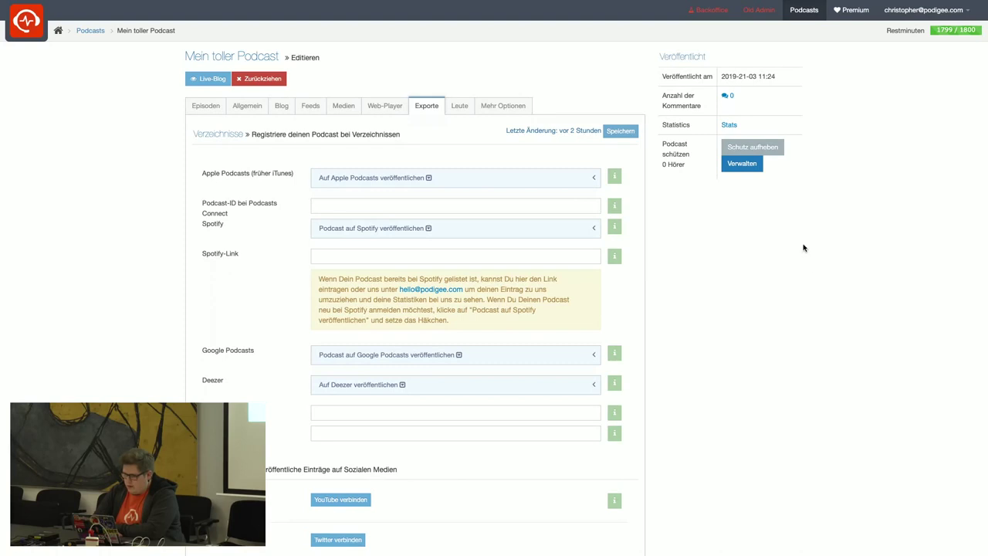
# Review the Premium project's Landing-Page settings and open the Der Wichtel Cast landing page.
pyautogui.click(850, 14)
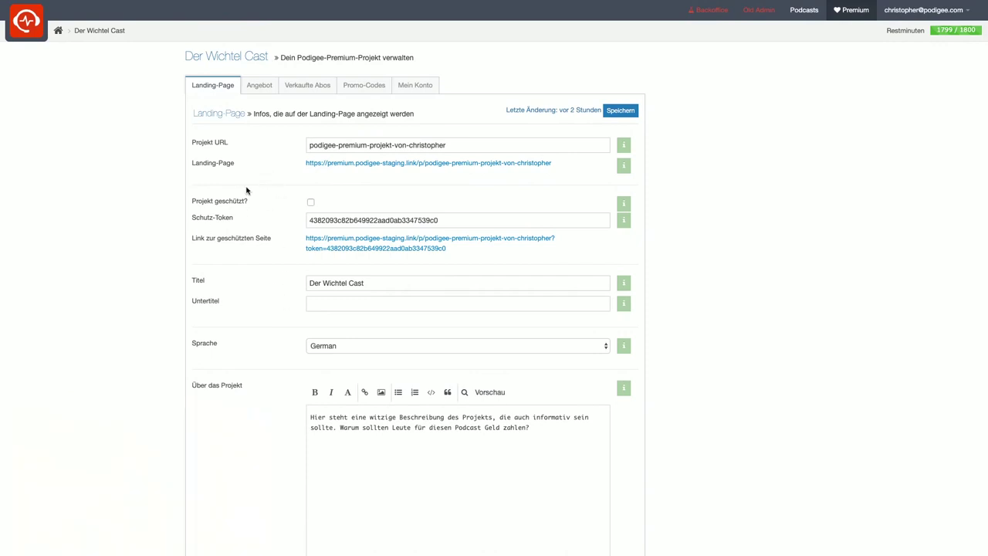
pyautogui.scroll(-6, 258, 301)
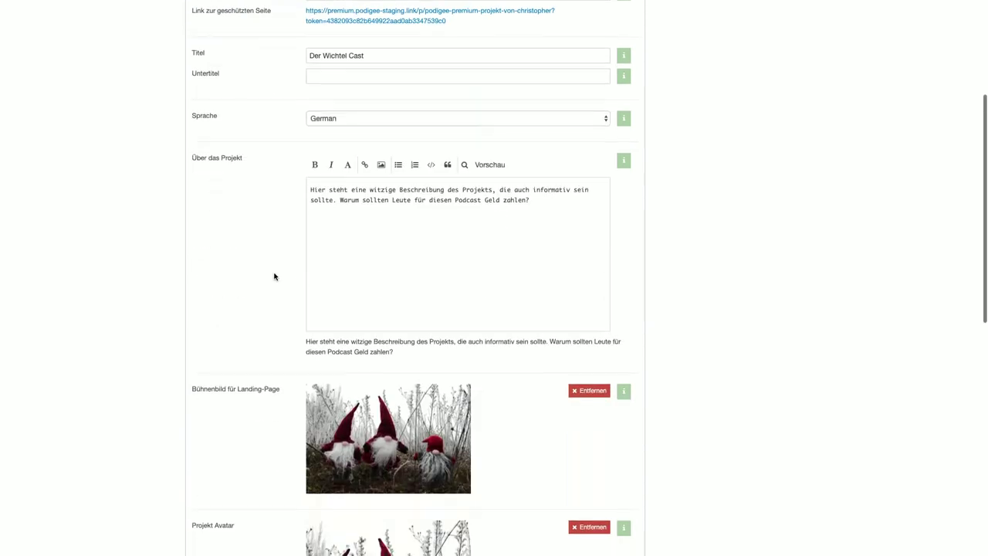
pyautogui.scroll(7, 274, 276)
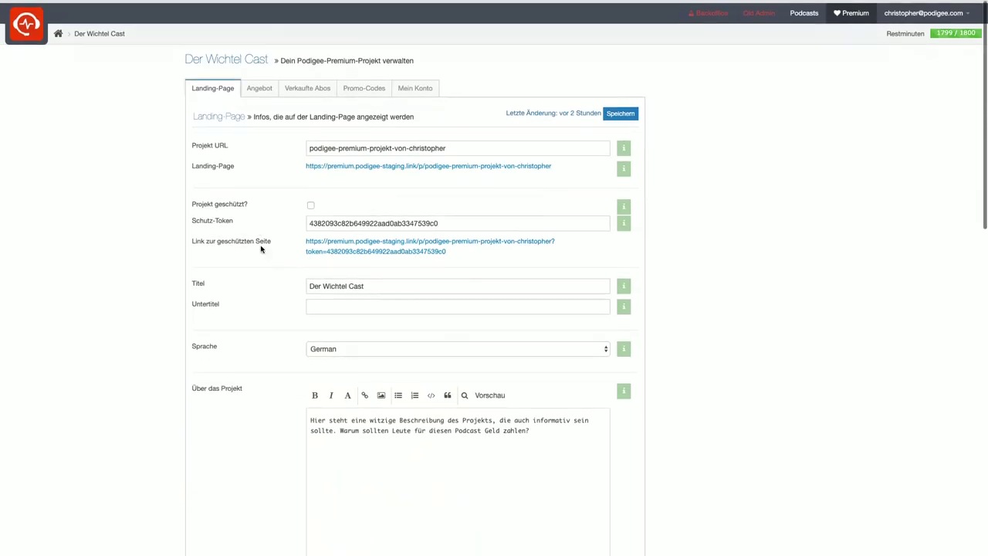
pyautogui.click(361, 169)
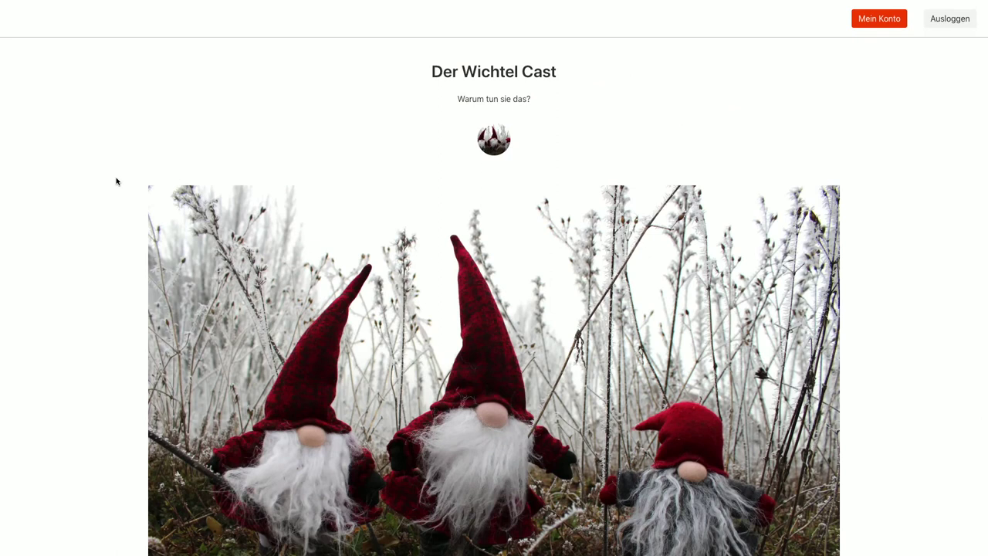
# Log out of the supporter account via Ausloggen and scroll through the landing page.
pyautogui.scroll(-6, 116, 182)
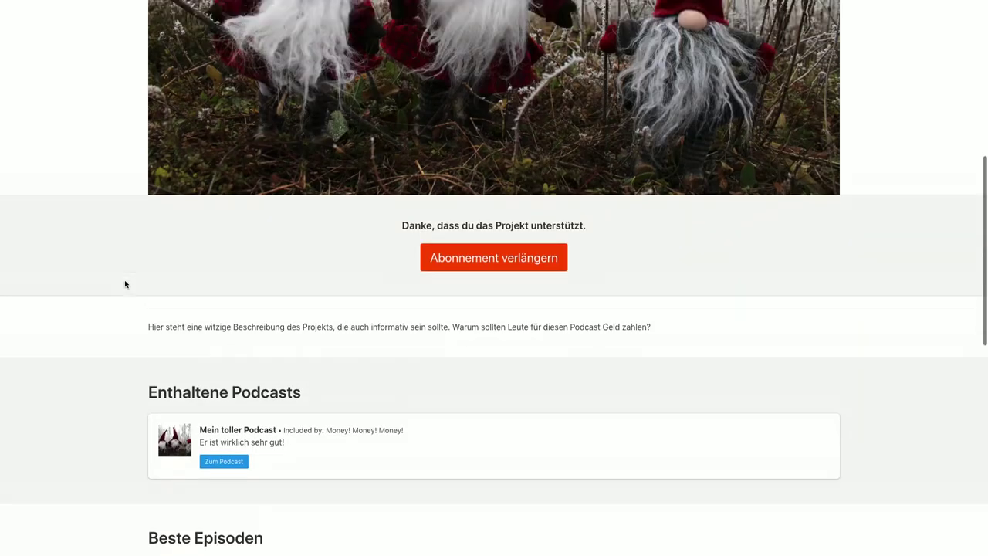
pyautogui.scroll(6, 125, 284)
pyautogui.click(932, 23)
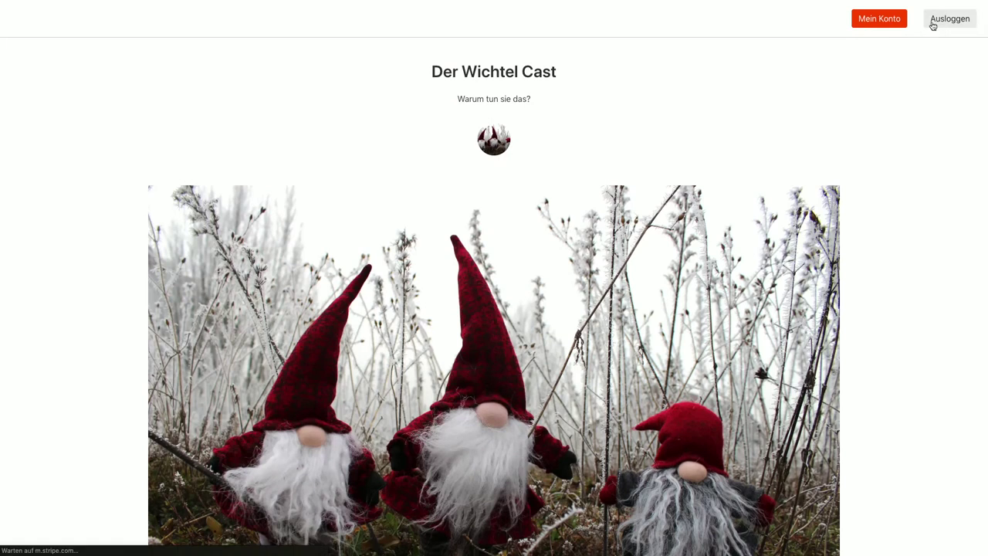
pyautogui.scroll(-6, 652, 123)
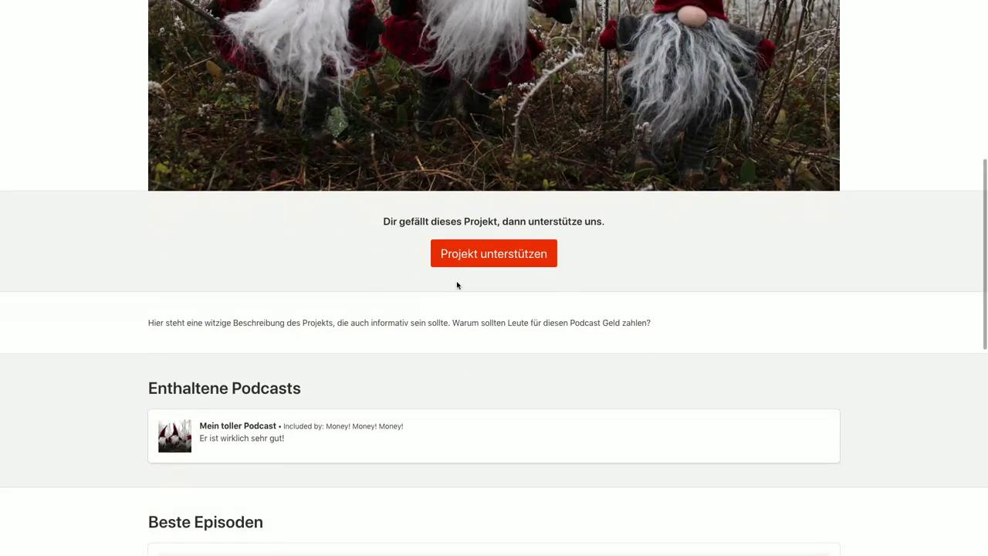
pyautogui.scroll(-3, 418, 437)
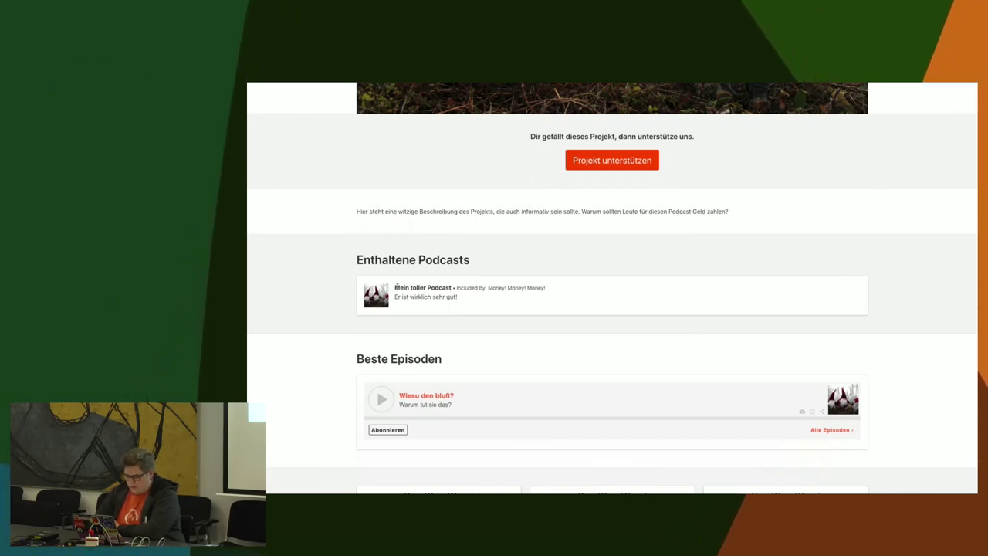
pyautogui.moveTo(396, 287); pyautogui.dragTo(450, 288)
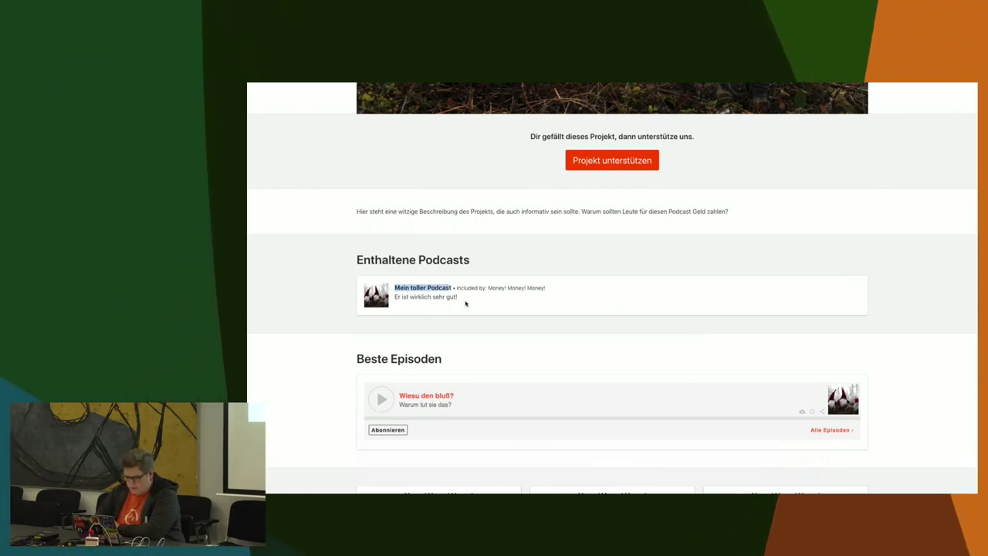
pyautogui.click(465, 305)
pyautogui.scroll(-1, 466, 309)
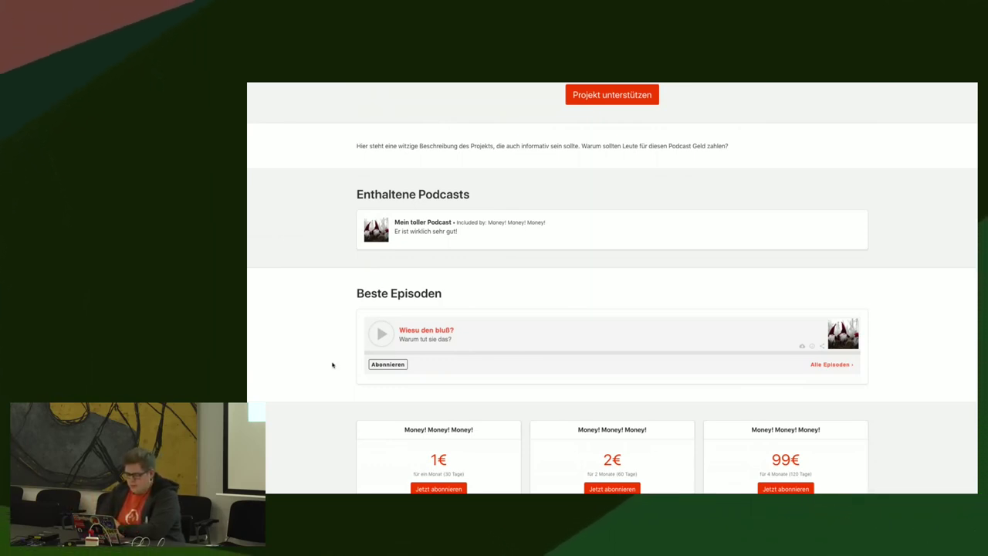
pyautogui.scroll(-1, 332, 366)
pyautogui.scroll(-2, 332, 365)
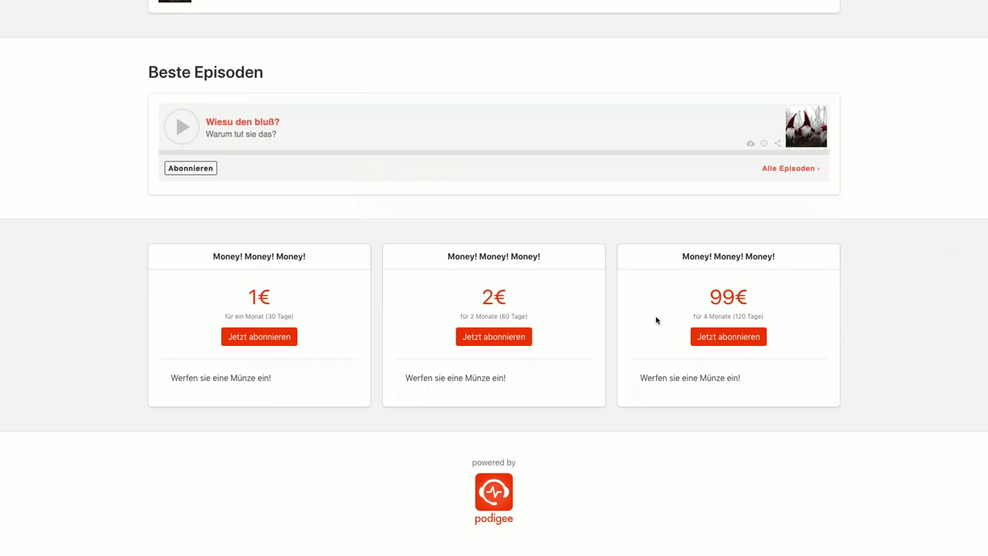
pyautogui.scroll(-3, 656, 320)
pyautogui.scroll(10, 656, 319)
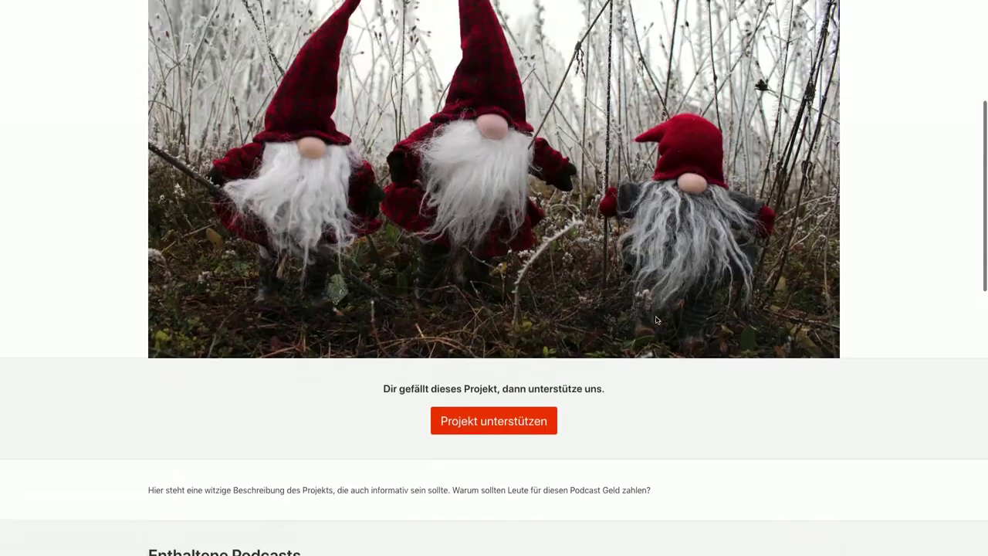
pyautogui.scroll(3, 656, 320)
pyautogui.moveTo(81, 12)
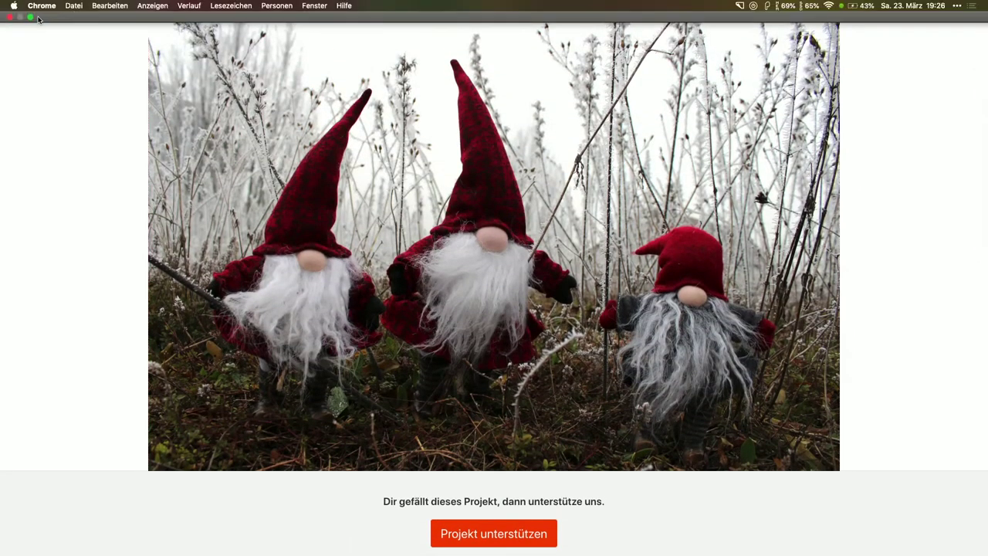
# Switch to the Der Wichtel Cast admin and open the Money! Money! Money! package for editing.
pyautogui.click(31, 18)
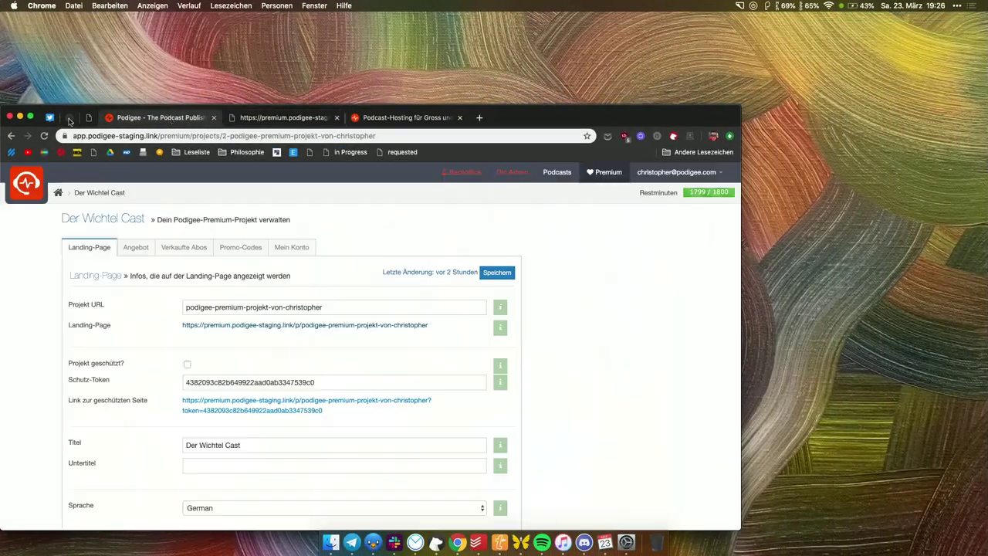
pyautogui.click(31, 117)
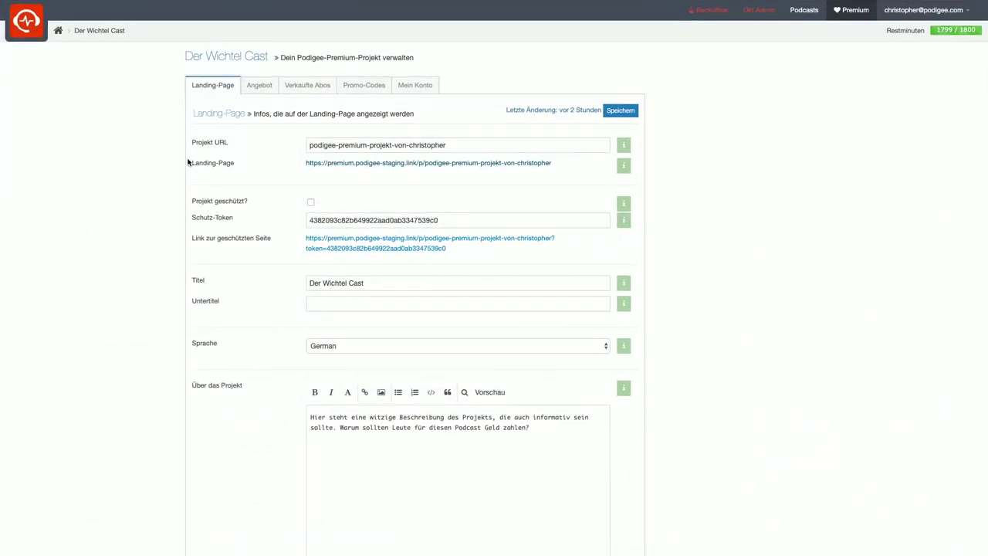
pyautogui.click(259, 91)
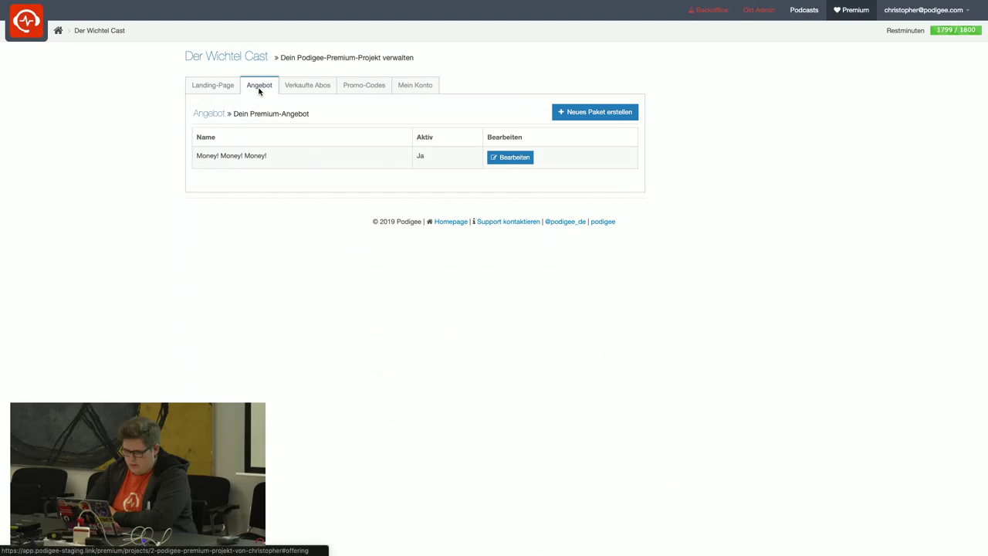
pyautogui.click(502, 161)
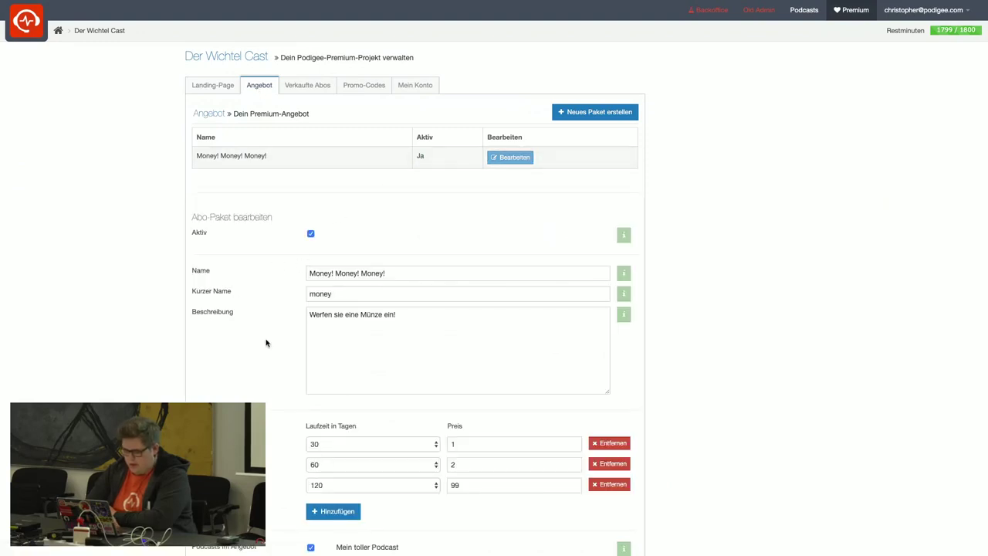
# Check the first price row's Laufzeit options, keep 30 days, and view the sold subscriptions.
pyautogui.scroll(-2, 274, 349)
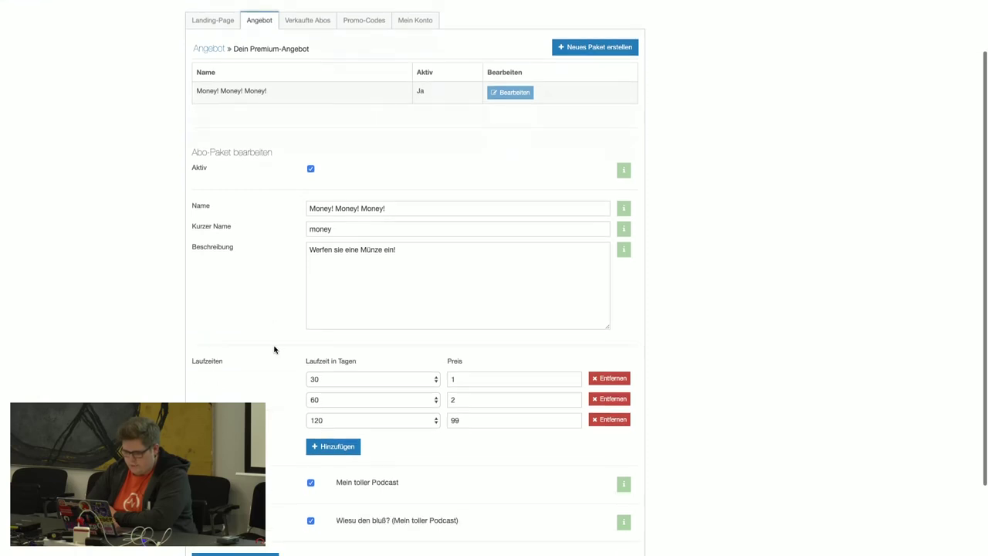
pyautogui.scroll(-2, 291, 348)
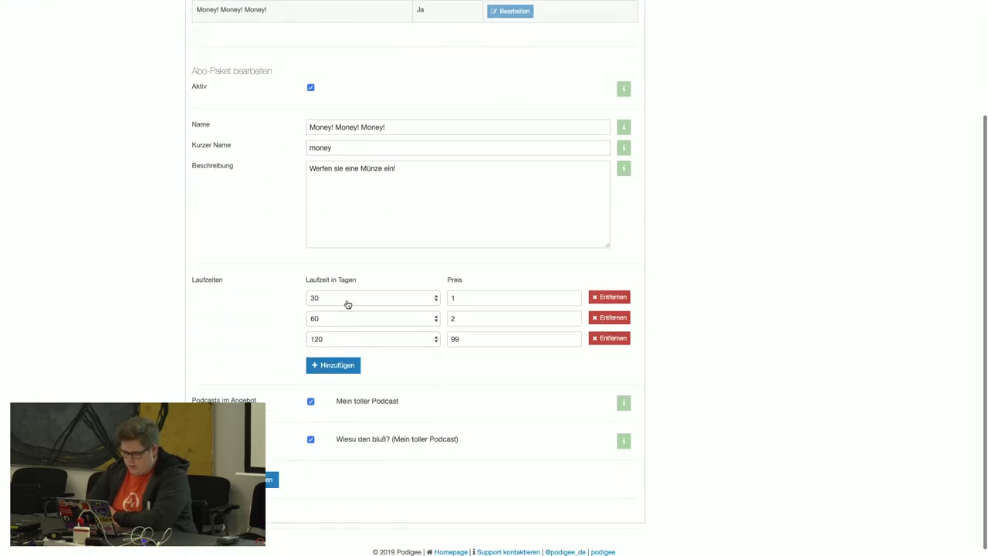
pyautogui.click(346, 303)
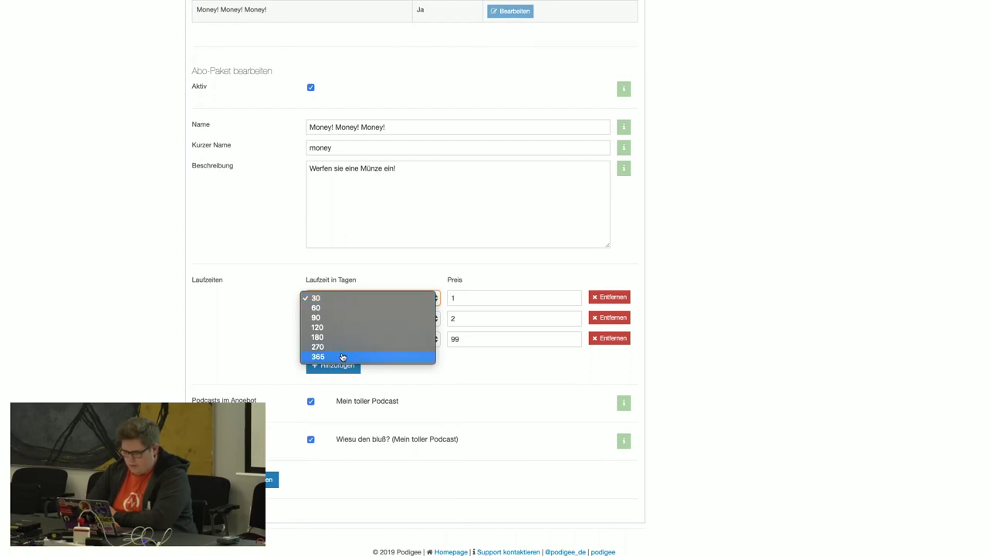
pyautogui.click(320, 297)
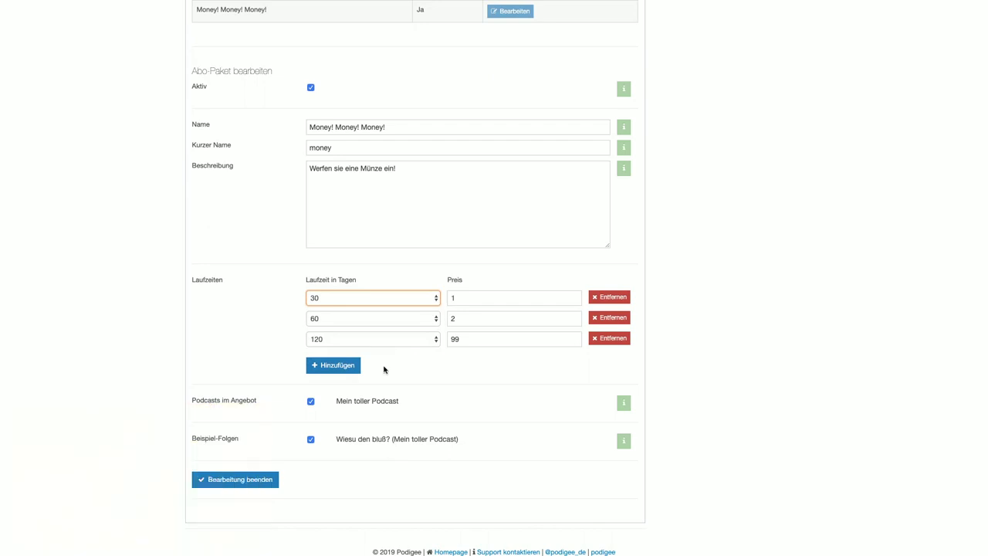
pyautogui.scroll(4, 383, 366)
pyautogui.click(309, 86)
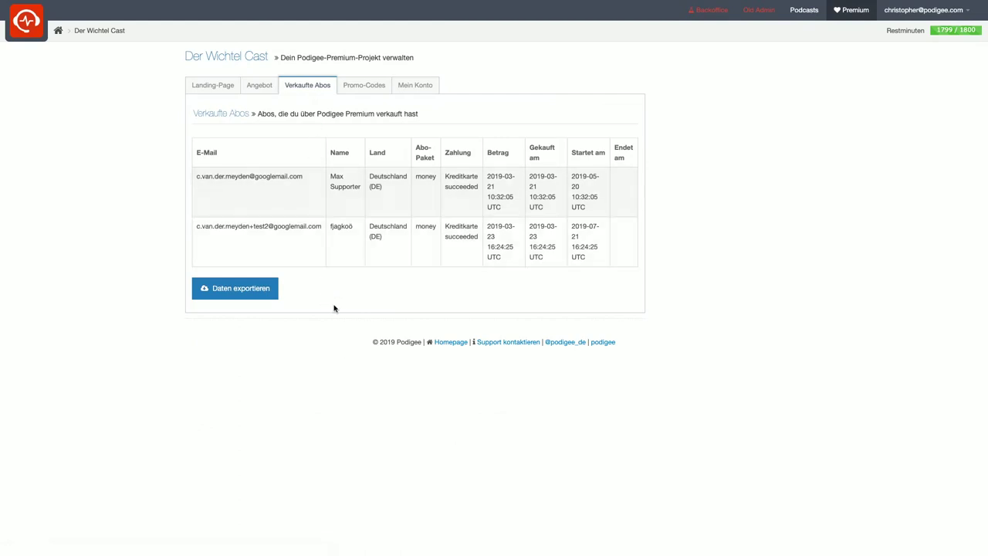
# Open the Promo-Codes page and highlight the new promo code heading text.
pyautogui.click(372, 92)
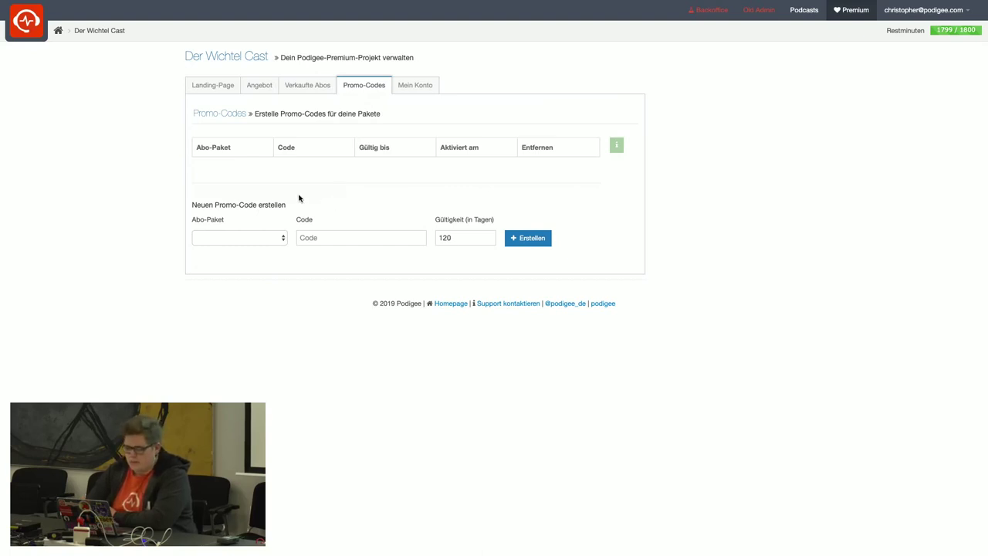
pyautogui.moveTo(291, 208)
pyautogui.mouseDown()
pyautogui.moveTo(192, 205)
pyautogui.moveTo(293, 194)
pyautogui.mouseUp()
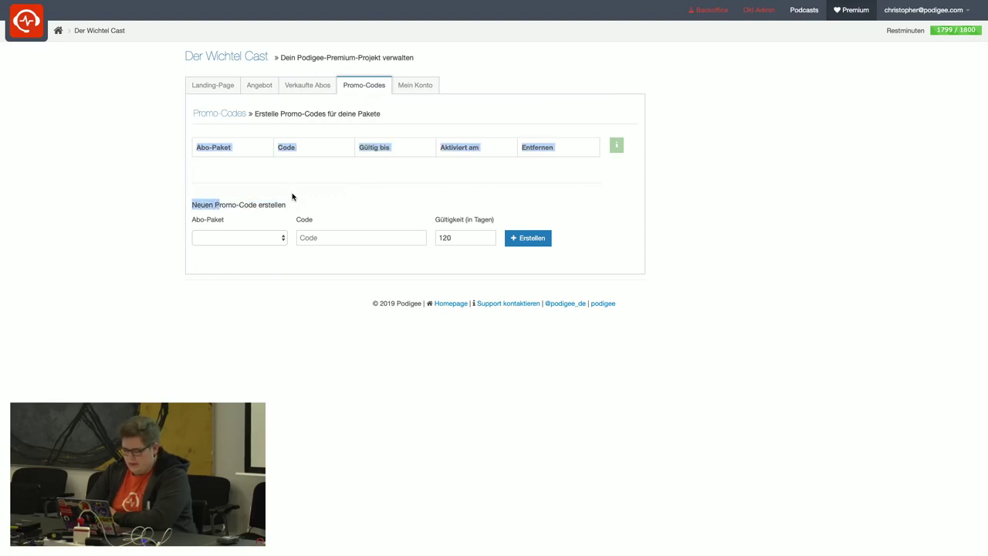
pyautogui.click(293, 194)
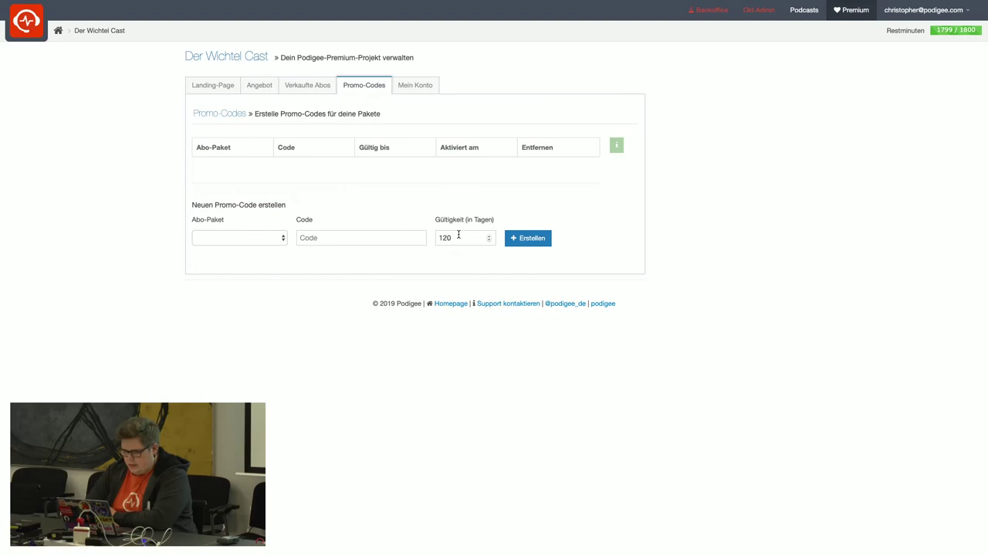
pyautogui.click(277, 239)
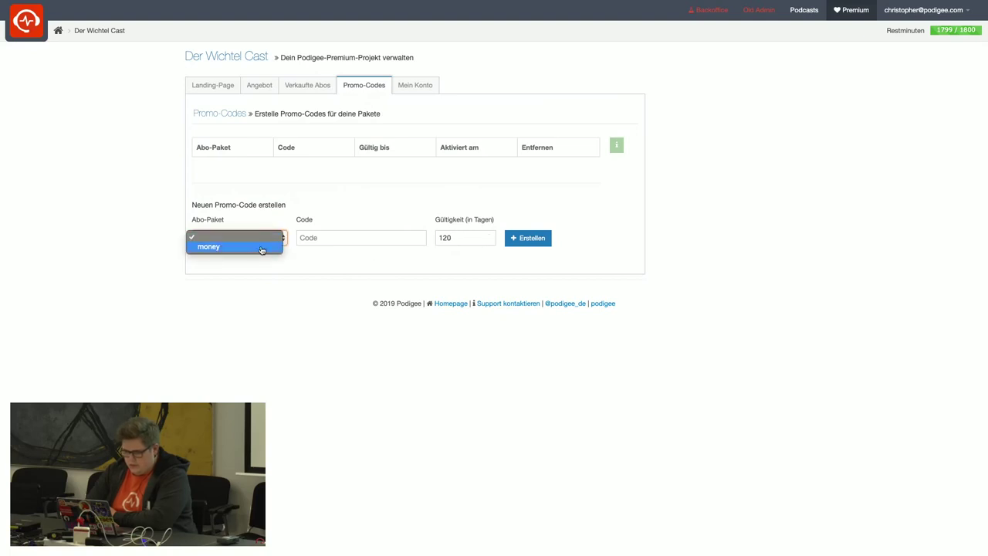
pyautogui.click(258, 270)
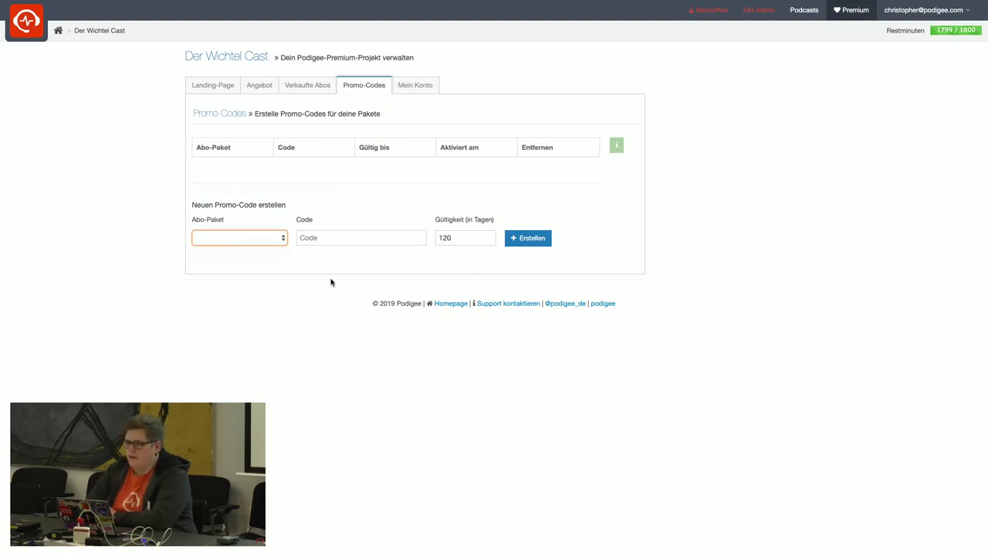
pyautogui.click(481, 237)
pyautogui.click(428, 256)
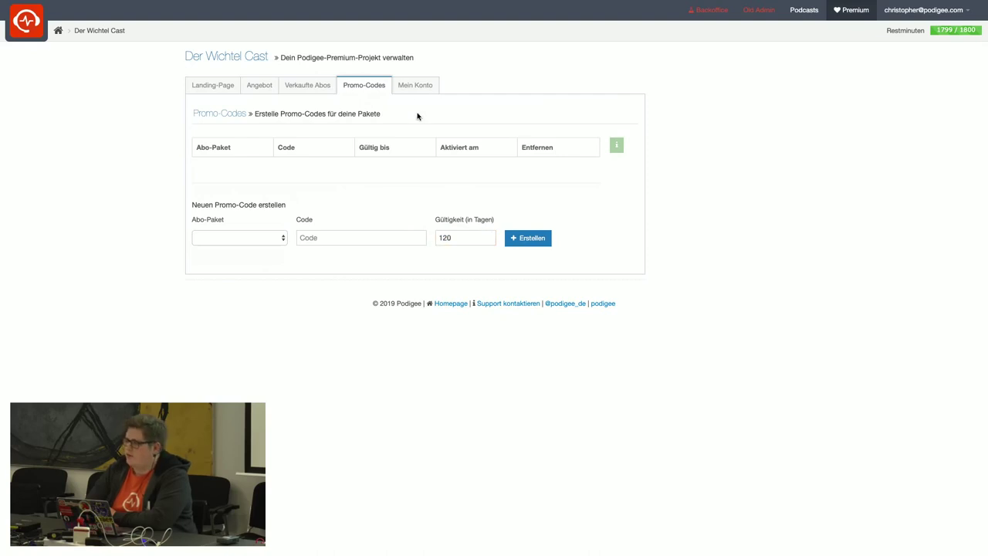
pyautogui.click(415, 86)
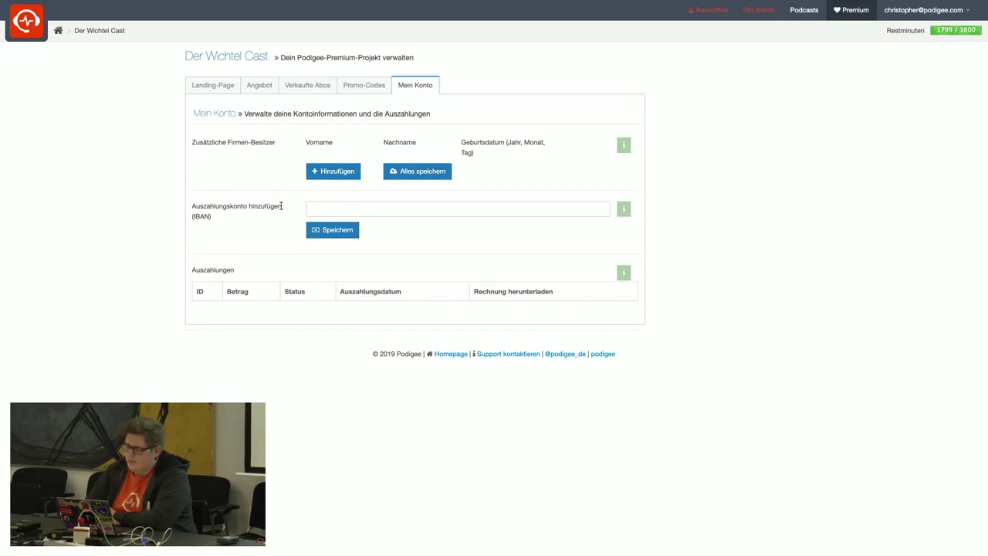
# Click into the empty payout IBAN field on the Mein Konto page.
pyautogui.click(318, 210)
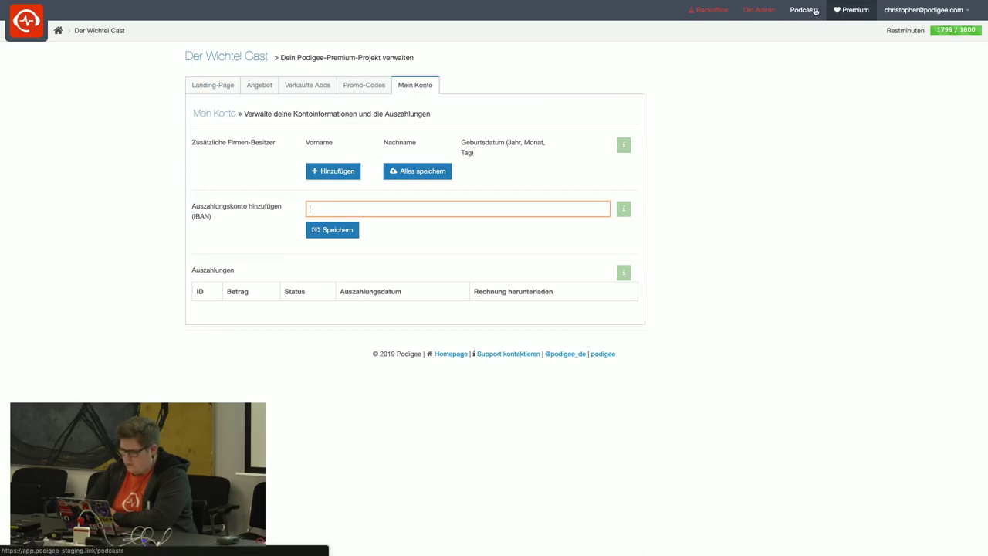
# Switch to the public Der Wichtel Cast landing page tab and open the supporter login form.
pyautogui.moveTo(86, 15)
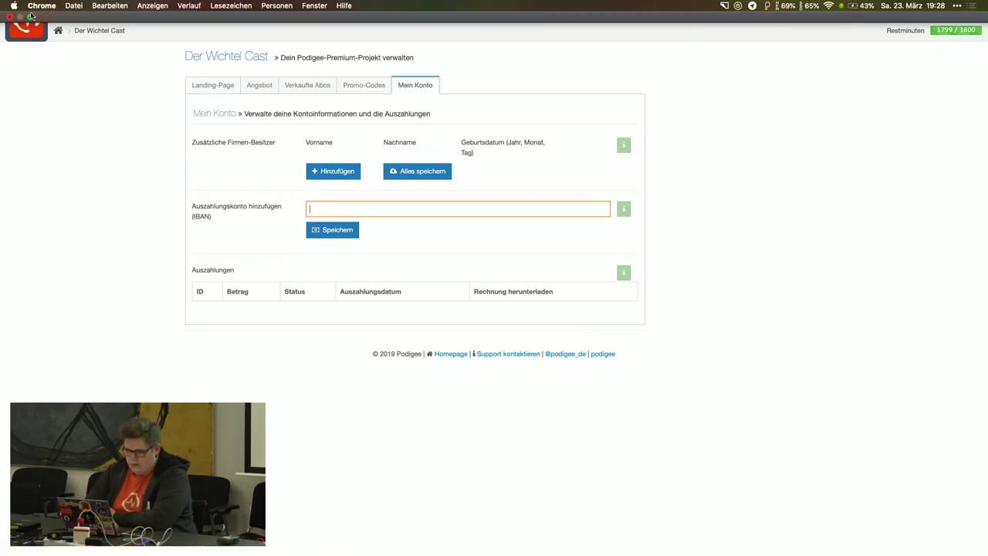
pyautogui.click(31, 16)
pyautogui.click(286, 120)
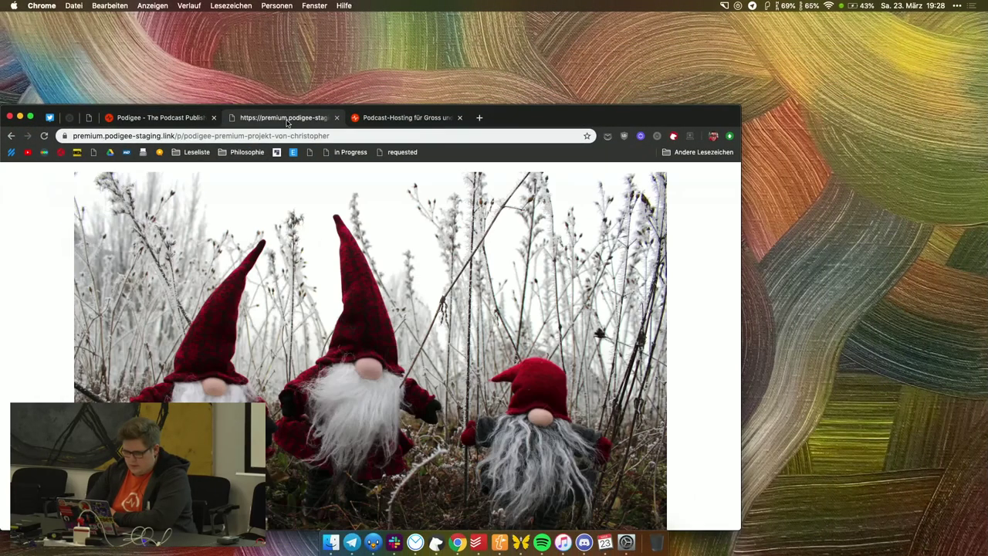
pyautogui.click(31, 116)
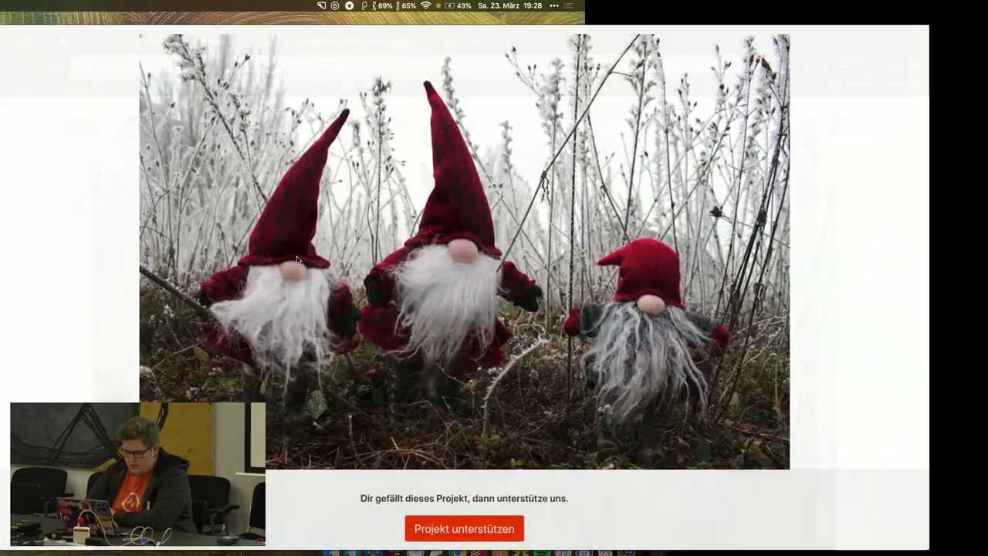
pyautogui.scroll(3, 296, 256)
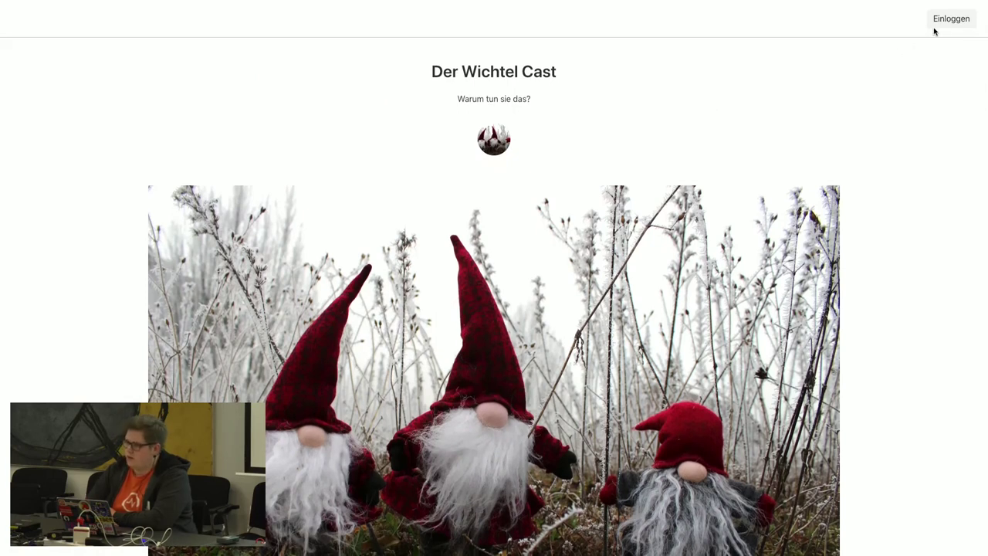
pyautogui.click(939, 22)
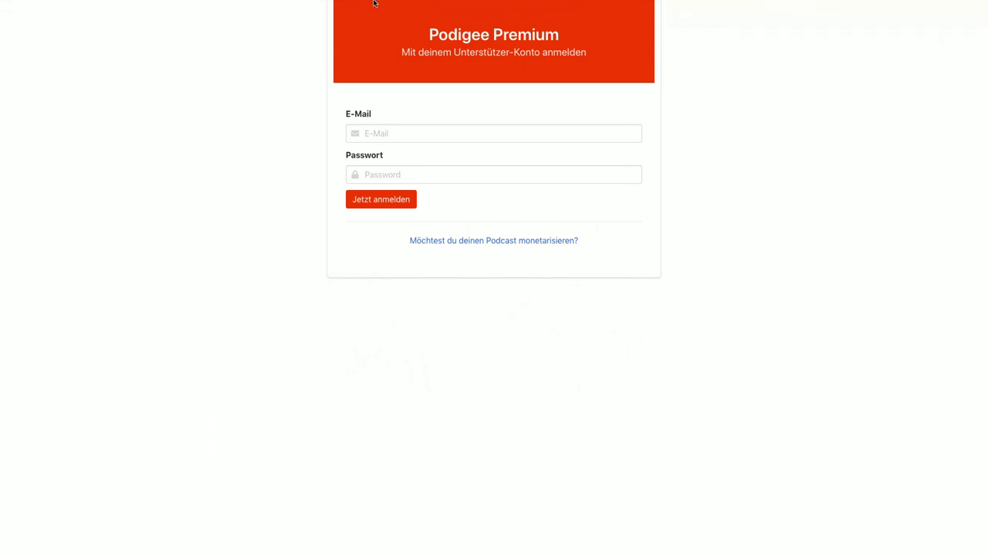
# Go back to the landing page and choose 'Projekt unterstützen' to start supporting the project.
pyautogui.moveTo(81, 4)
pyautogui.click(29, 17)
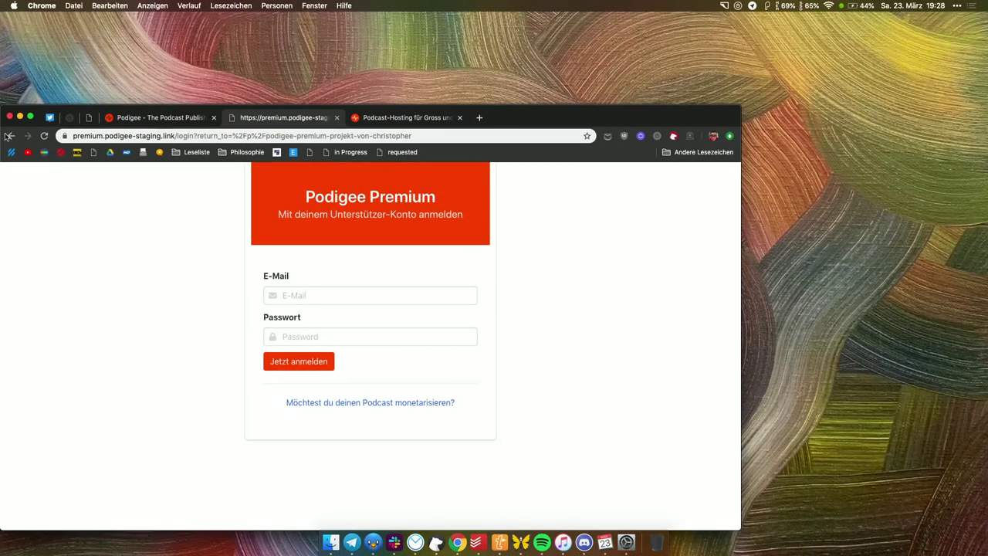
pyautogui.click(29, 117)
pyautogui.scroll(-5, 45, 313)
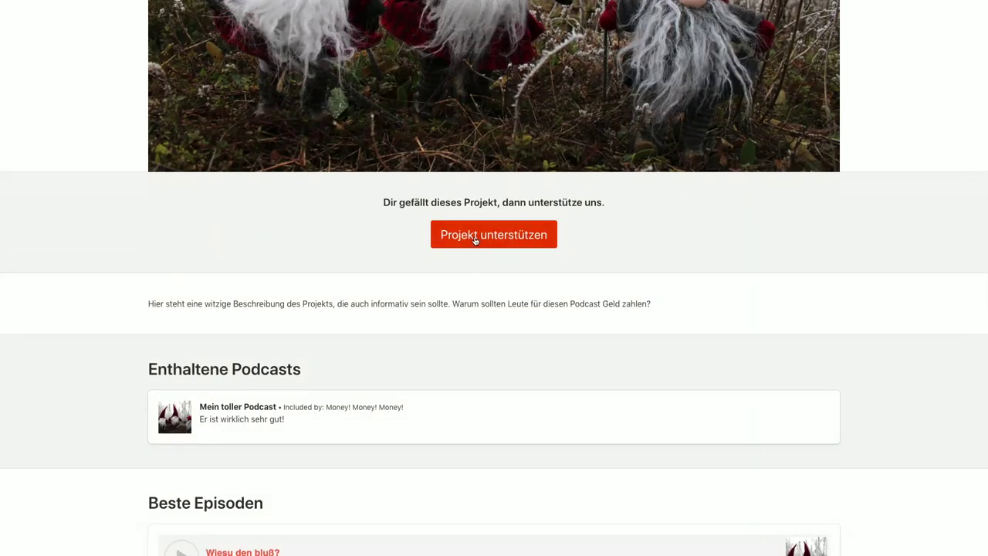
pyautogui.click(474, 236)
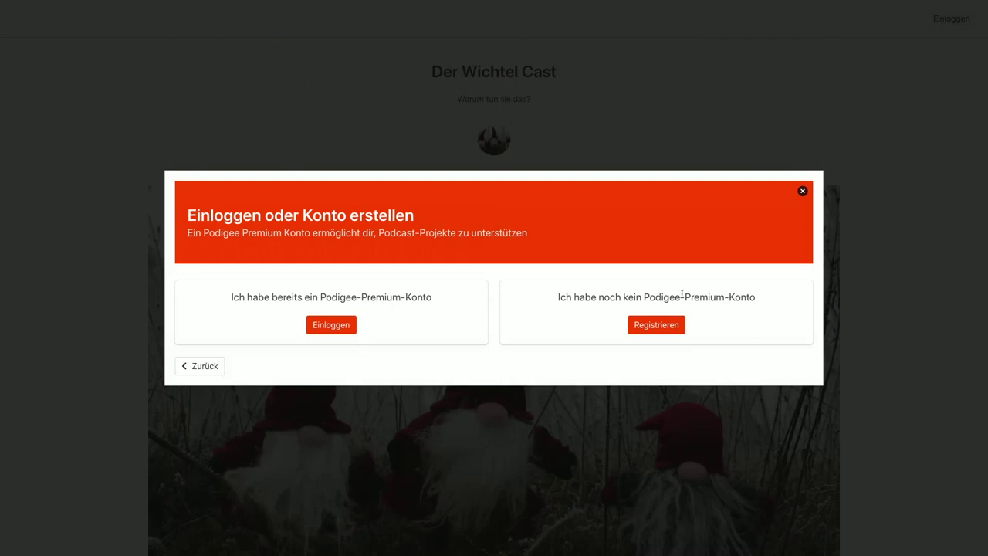
# Open the registration form and enter the supporter's name and e-mail address.
pyautogui.click(656, 325)
pyautogui.click(448, 238)
pyautogui.write('Max Mustermann')
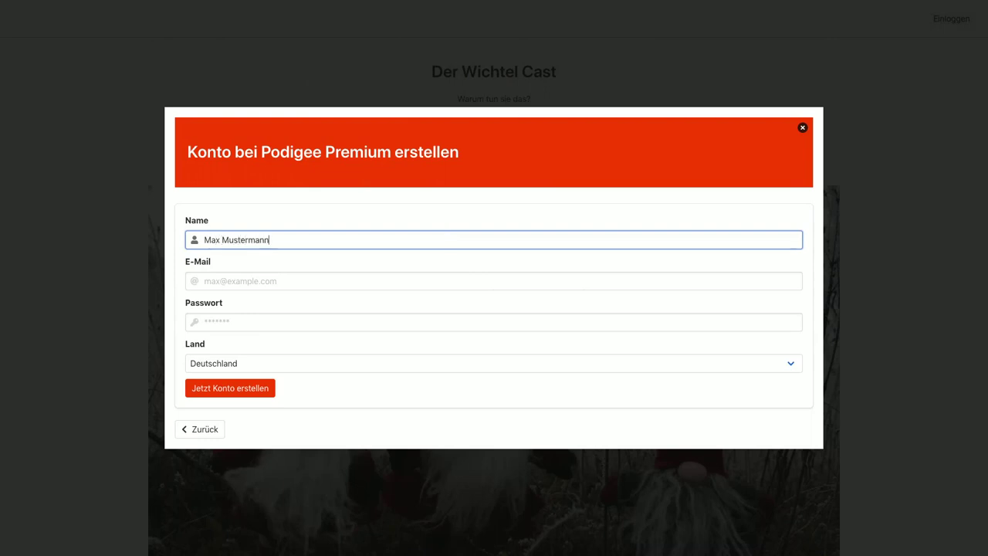
pyautogui.press('Tab')
pyautogui.write('gmail')
pyautogui.hotkey('ctrl', 'a')
pyautogui.press('BackSpace')
pyautogui.hotkey('ctrl', 'v')
pyautogui.click(266, 283)
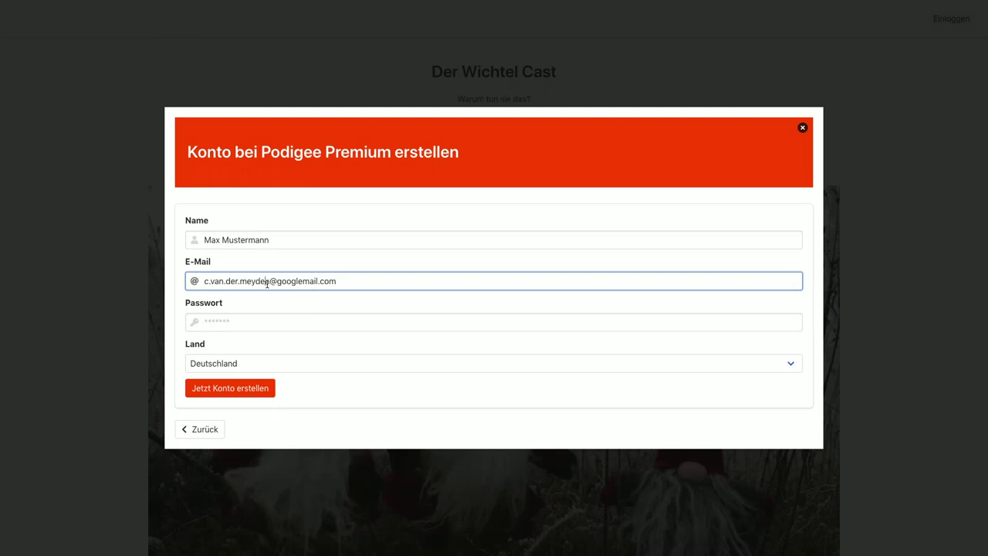
pyautogui.write('+test3')
# Enter the account password, create the account with 'Jetzt Konto erstellen', and close the window.
pyautogui.click(249, 323)
pyautogui.write('********')
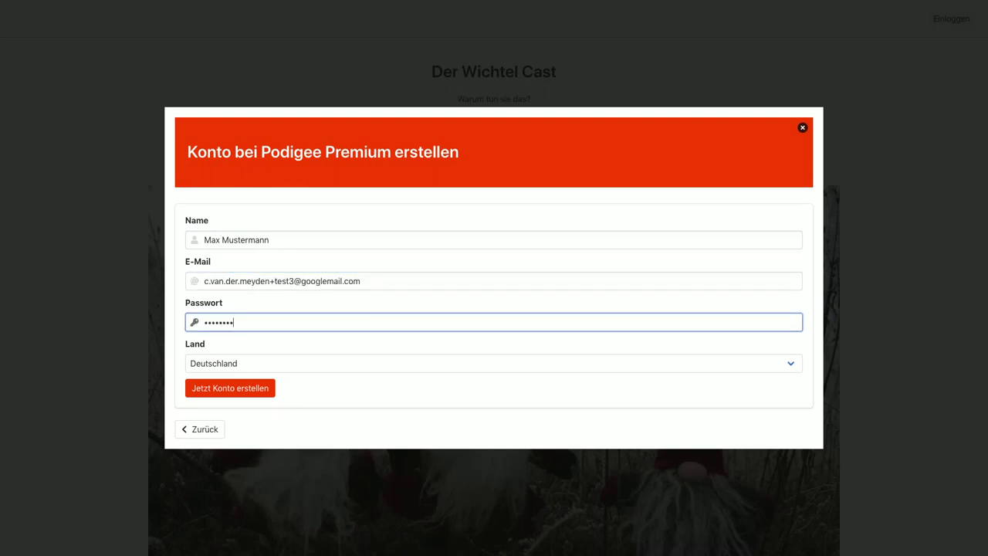
pyautogui.click(222, 389)
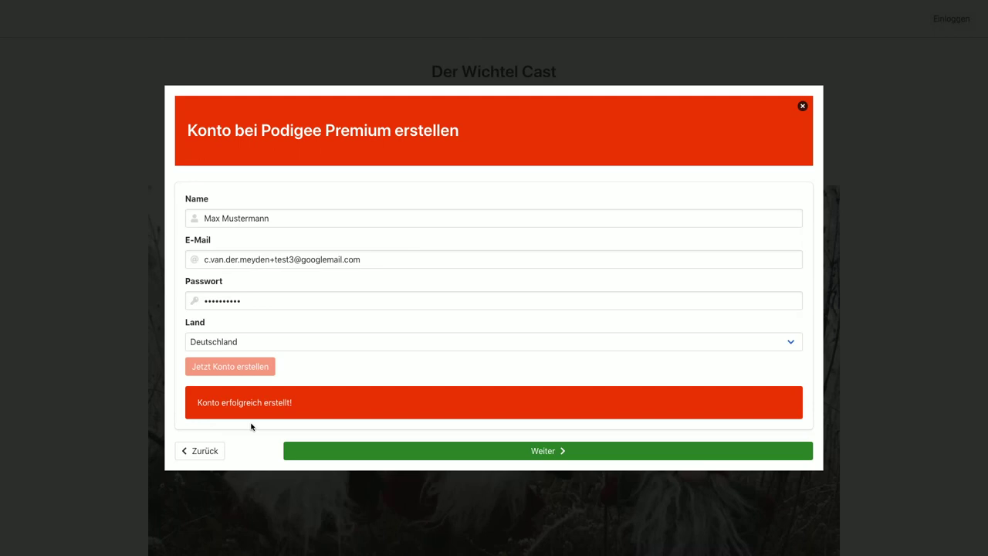
pyautogui.click(802, 107)
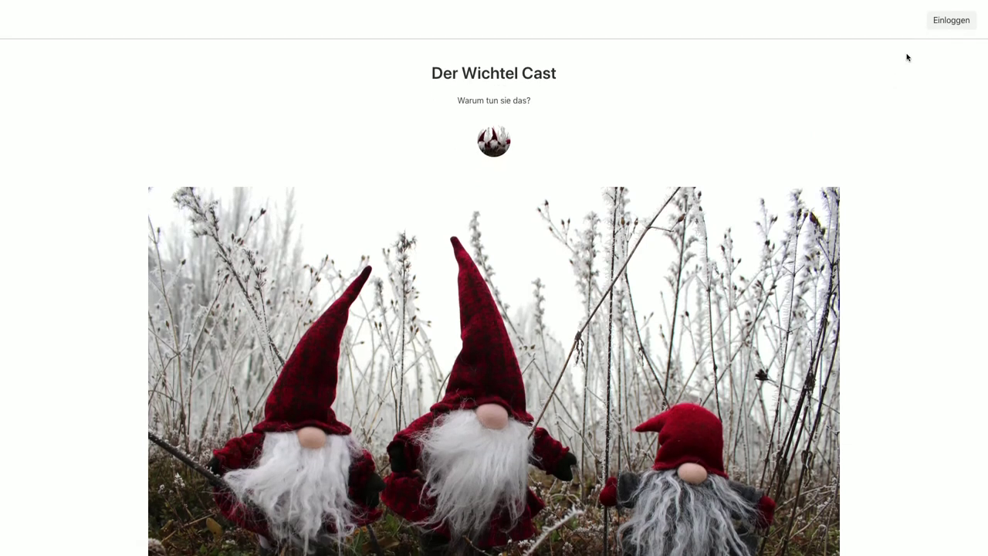
# Reload the project page and open the supporter login page.
pyautogui.moveTo(604, 3)
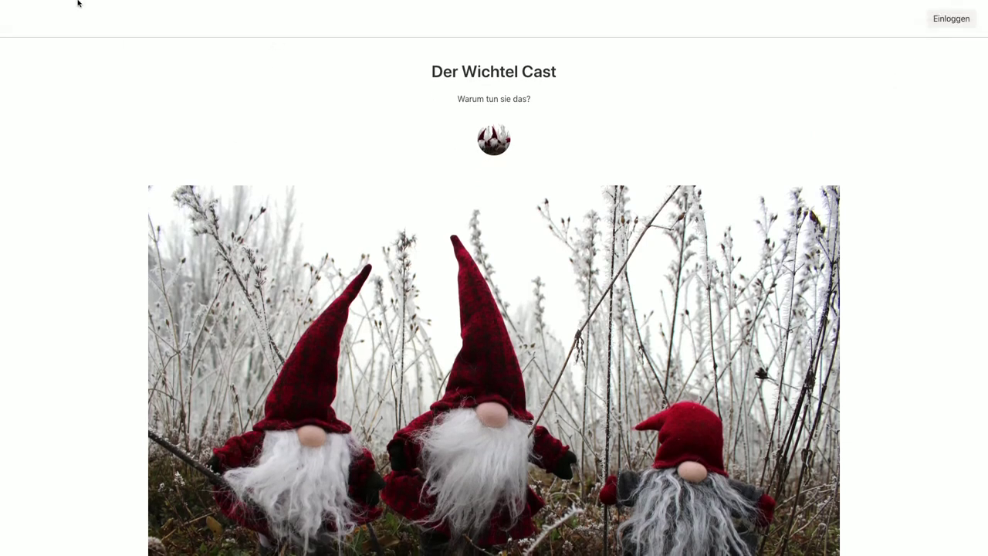
pyautogui.click(29, 17)
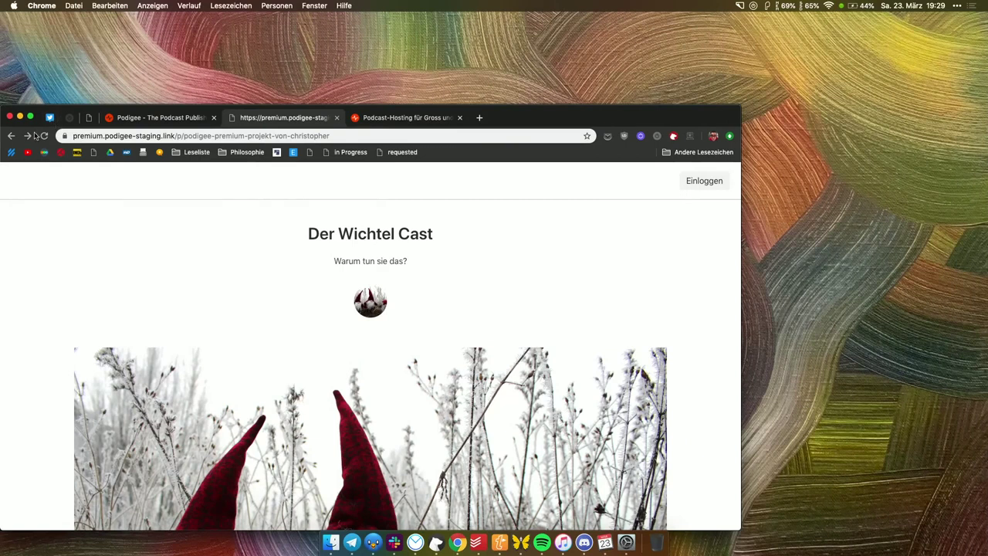
pyautogui.click(45, 136)
pyautogui.click(32, 117)
pyautogui.click(954, 26)
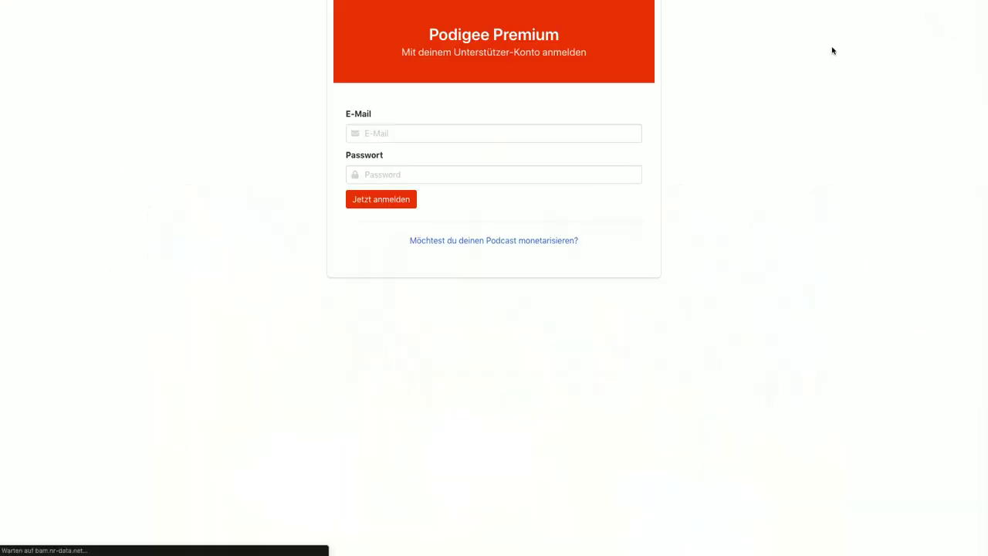
# Enter the new account's e-mail and password and submit the login with 'Jetzt anmelden'.
pyautogui.click(504, 139)
pyautogui.write('podig')
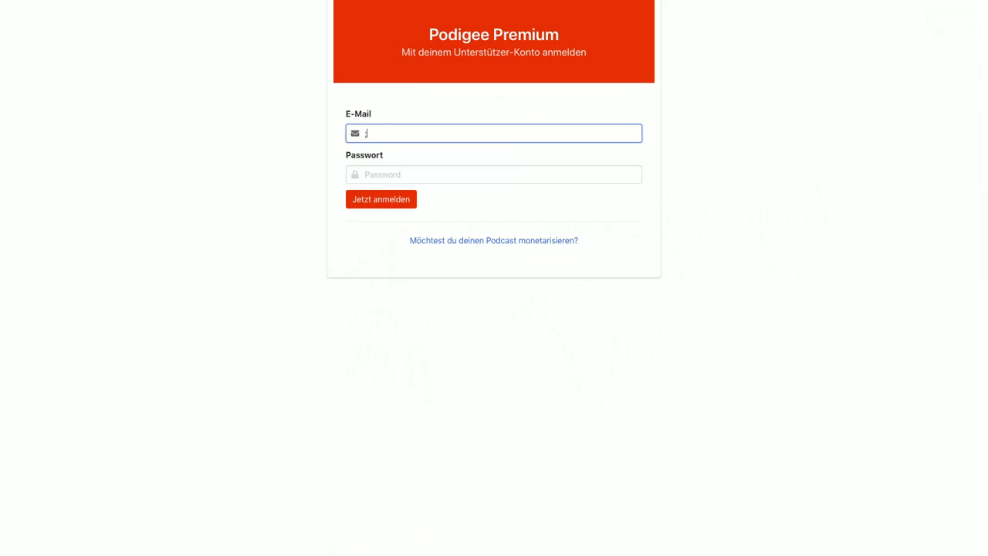
pyautogui.press('BackSpace')
pyautogui.press('BackSpace')
pyautogui.press('BackSpace')
pyautogui.press('BackSpace')
pyautogui.press('BackSpace')
pyautogui.press('super+v')
pyautogui.press('Left')
pyautogui.press('Left')
pyautogui.press('Left')
pyautogui.press('Left')
pyautogui.press('Left')
pyautogui.press('Left')
pyautogui.press('Left')
pyautogui.press('Left')
pyautogui.press('Left')
pyautogui.press('Left')
pyautogui.press('Left')
pyautogui.press('Left')
pyautogui.press('Left')
pyautogui.press('Left')
pyautogui.press('Left')
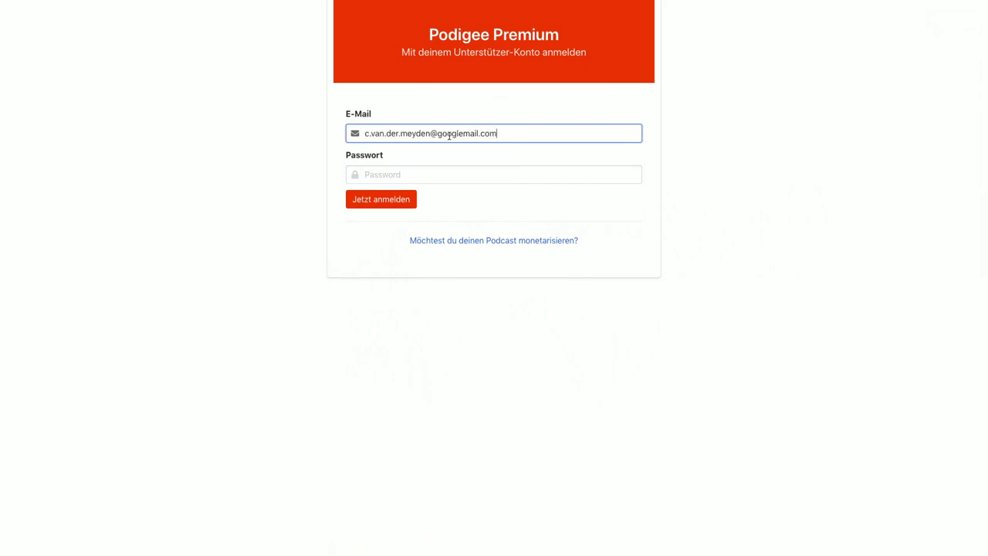
pyautogui.write('+test3')
pyautogui.press('Tab')
pyautogui.write('t*********')
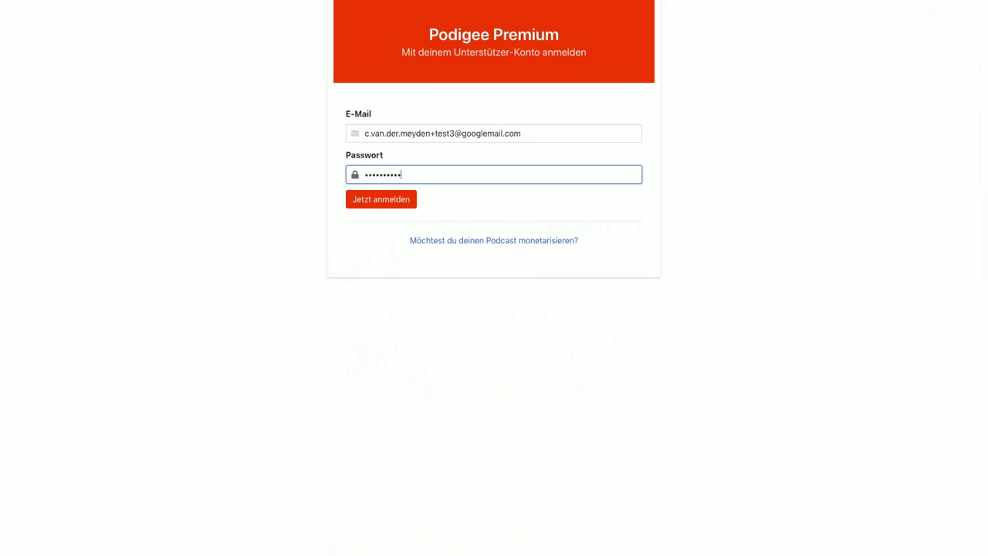
pyautogui.click(393, 198)
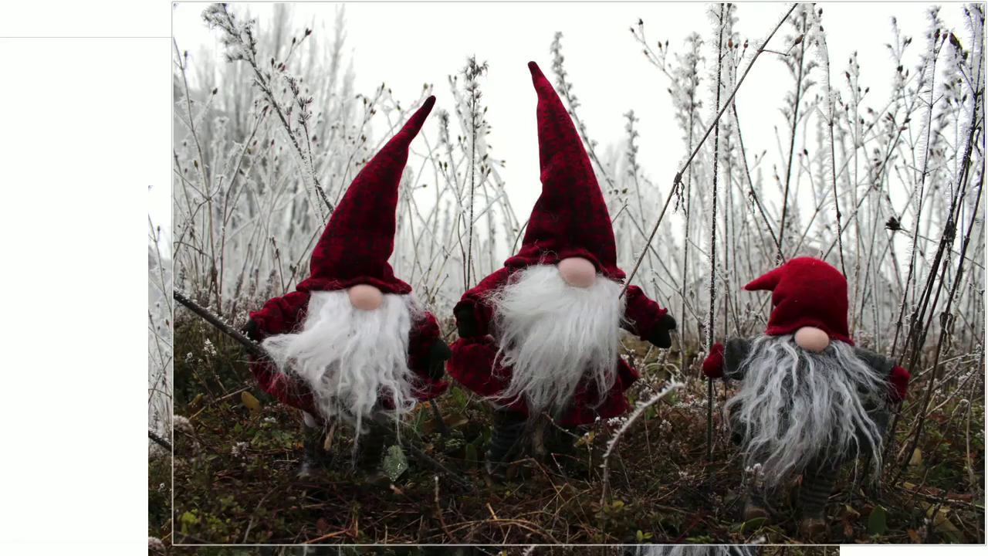
# Start supporting Der Wichtel Cast and choose to pay with a new credit card.
pyautogui.scroll(-1, 98, 282)
pyautogui.scroll(1, 98, 282)
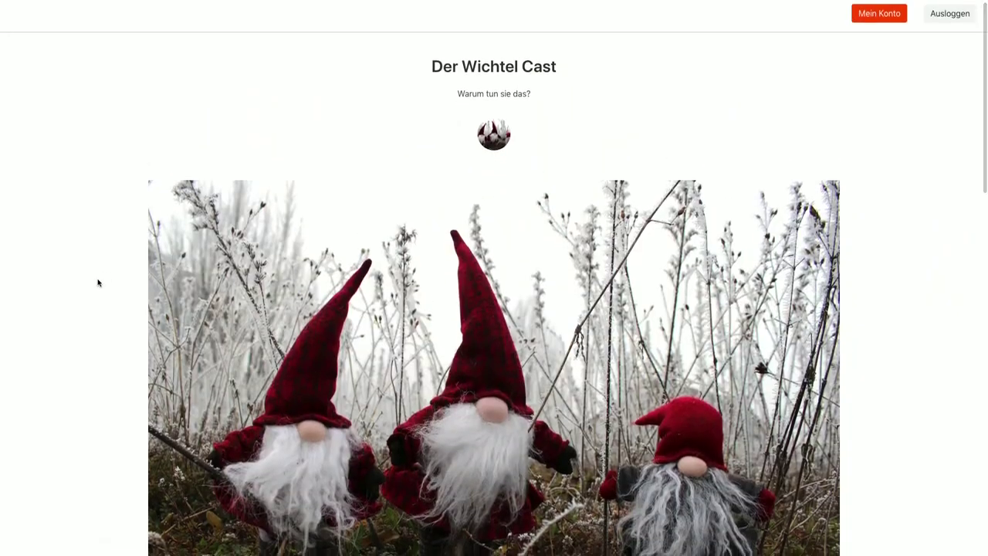
pyautogui.scroll(-5, 98, 282)
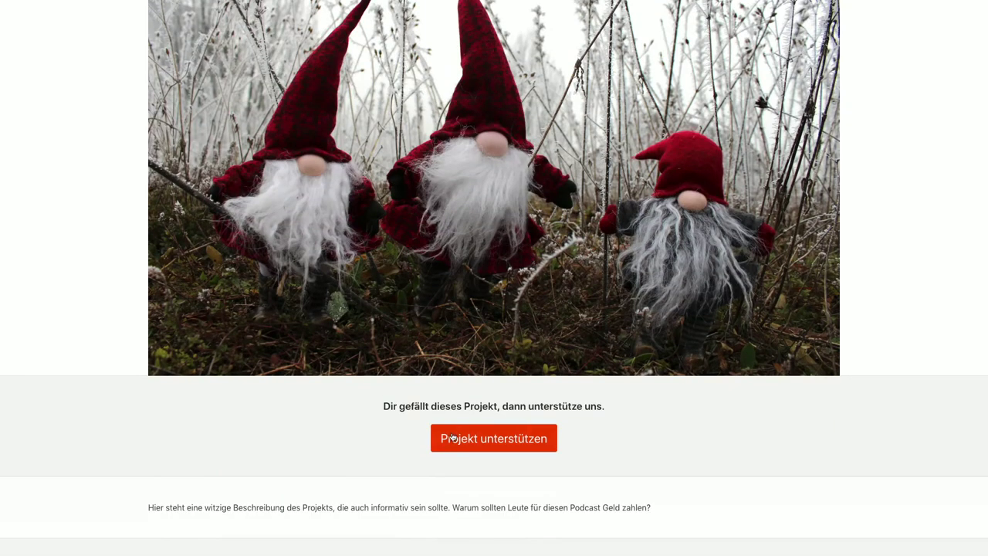
pyautogui.click(450, 432)
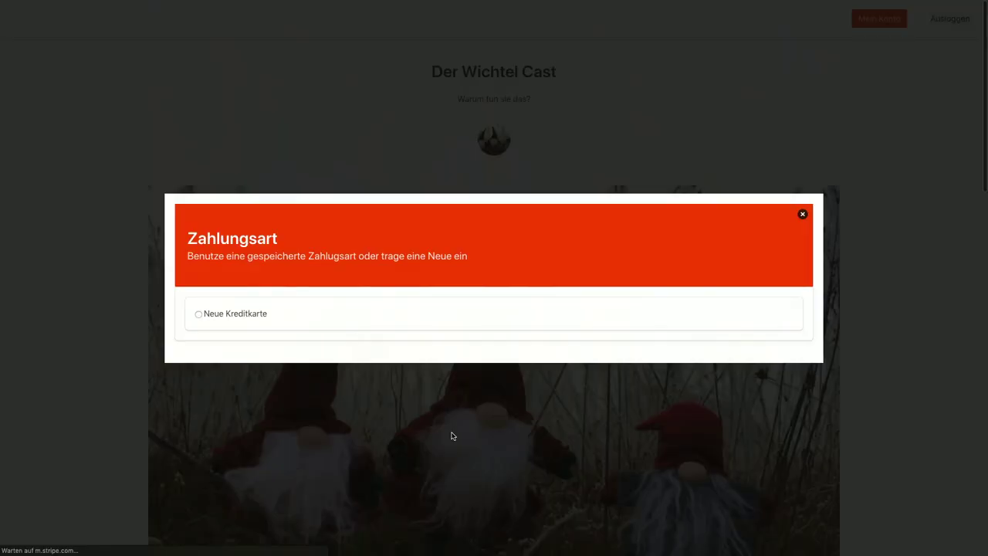
pyautogui.click(248, 318)
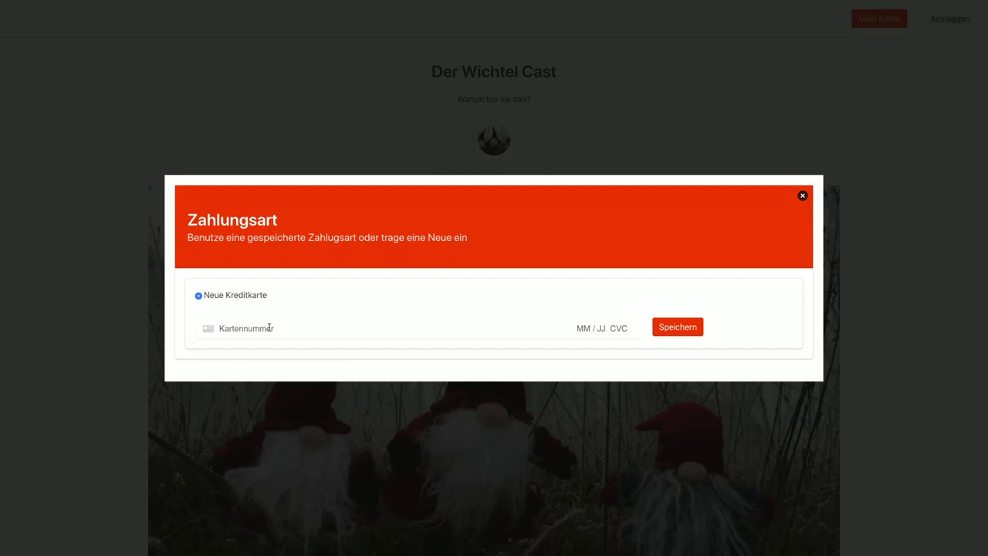
# Enter the card number, expiry, CVC and postcode, save the card, and continue to packages.
pyautogui.click(269, 327)
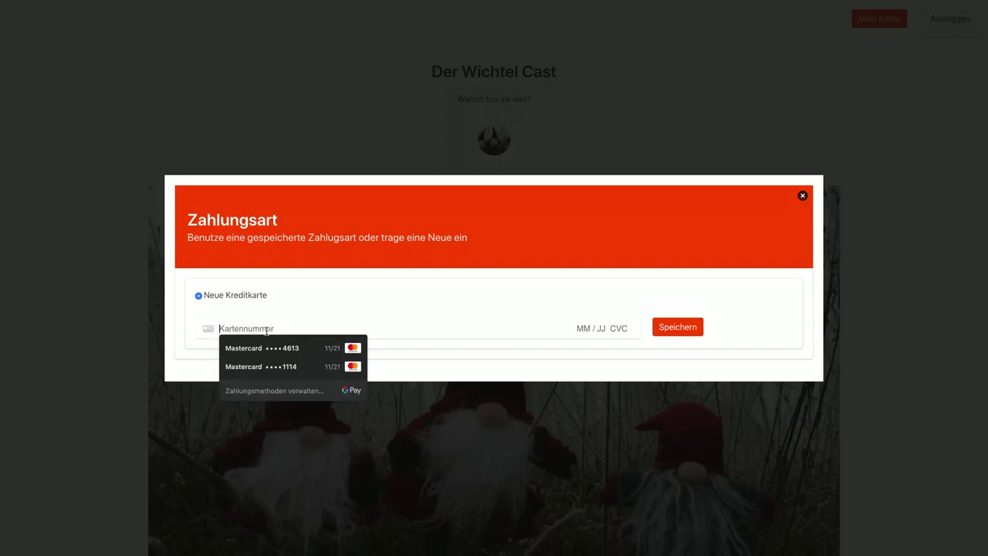
pyautogui.write('4242 4242')
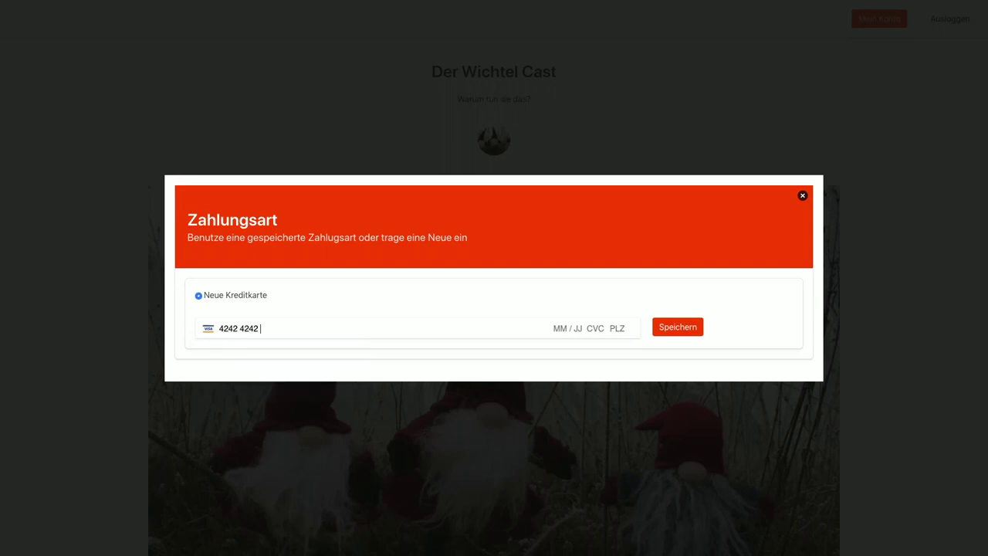
pyautogui.write(' 4242 4242 04 / 24 242 42424')
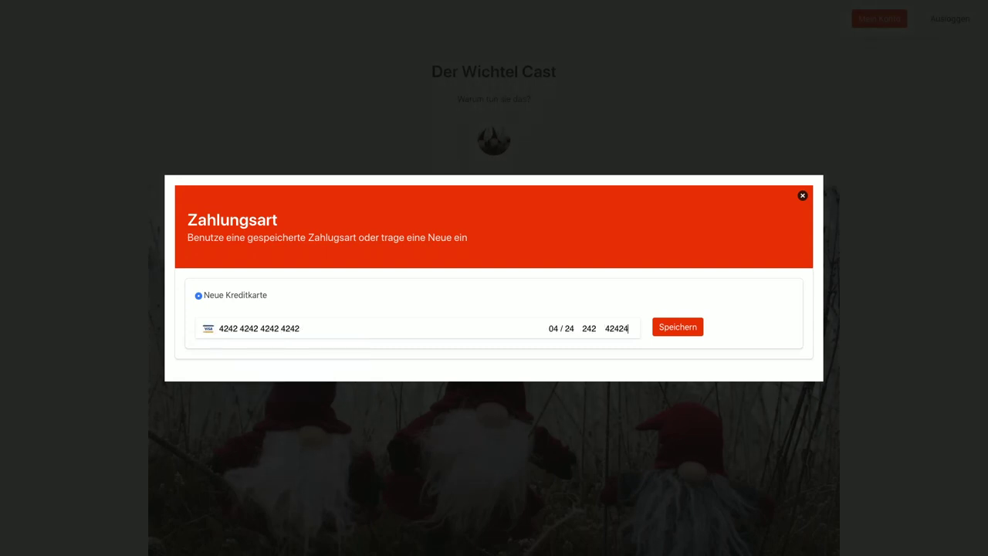
pyautogui.click(668, 329)
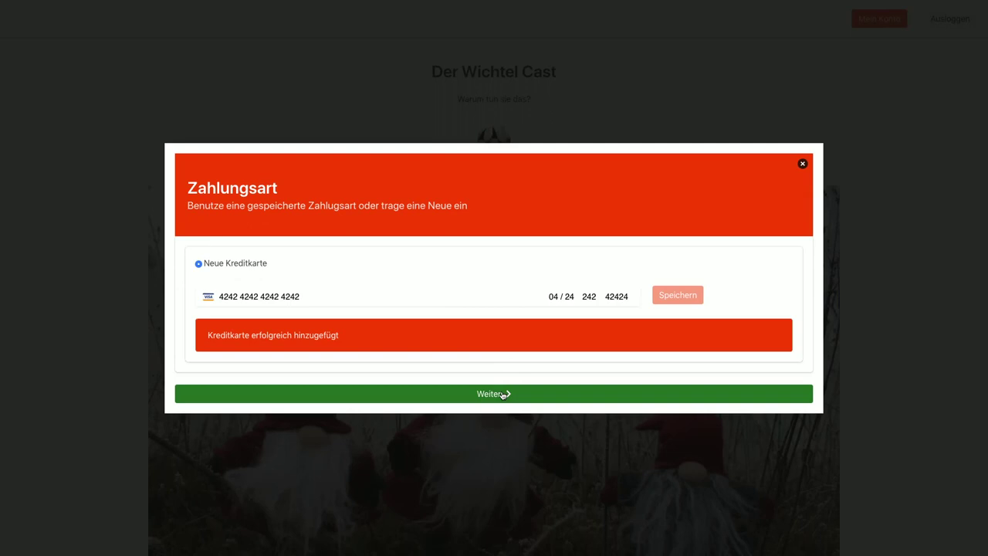
pyautogui.click(503, 395)
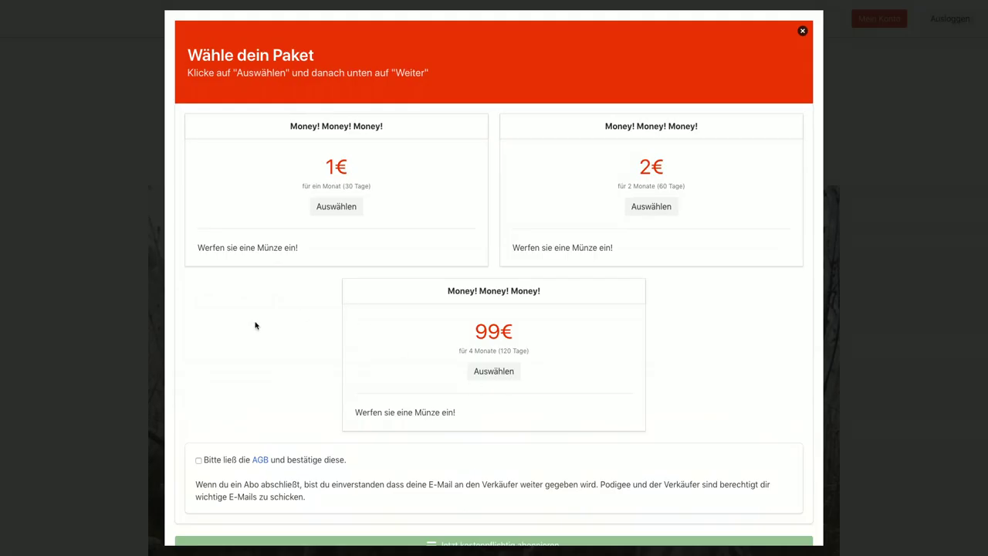